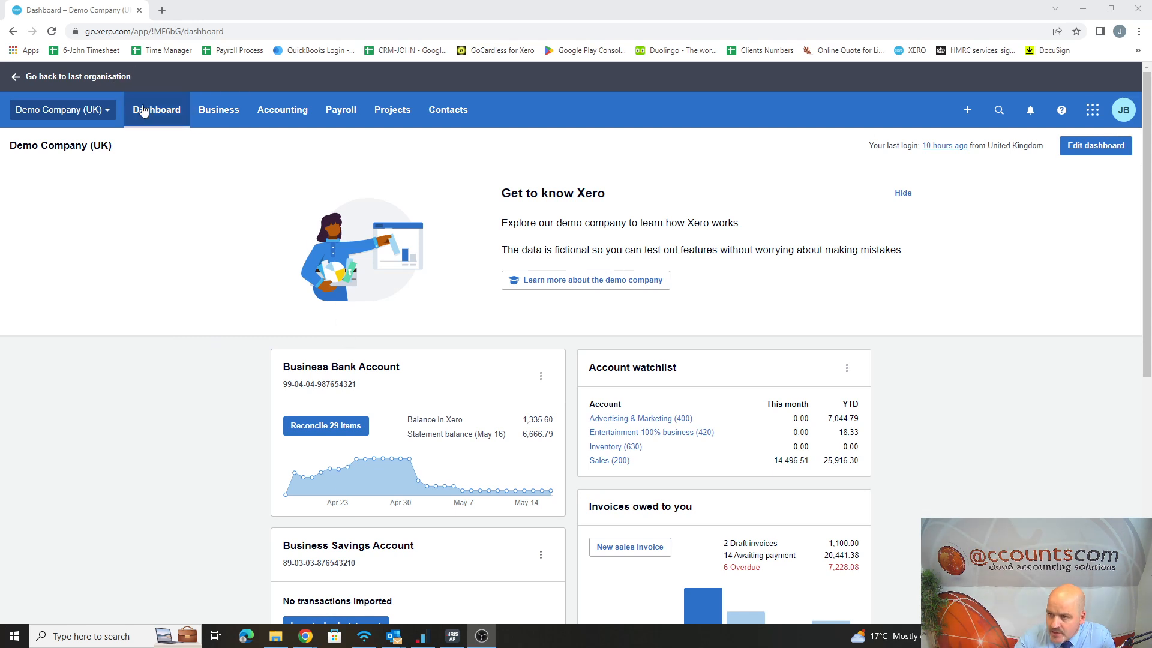
- Open the sales overview and go to its customer statements page
click(216, 115)
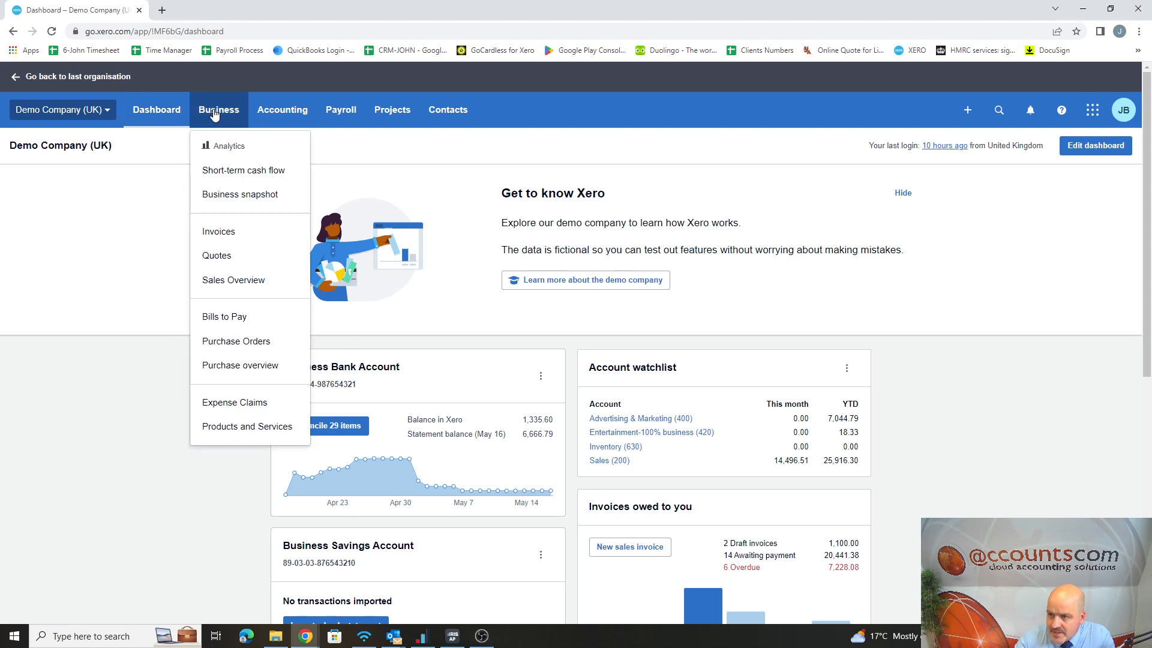
click(220, 281)
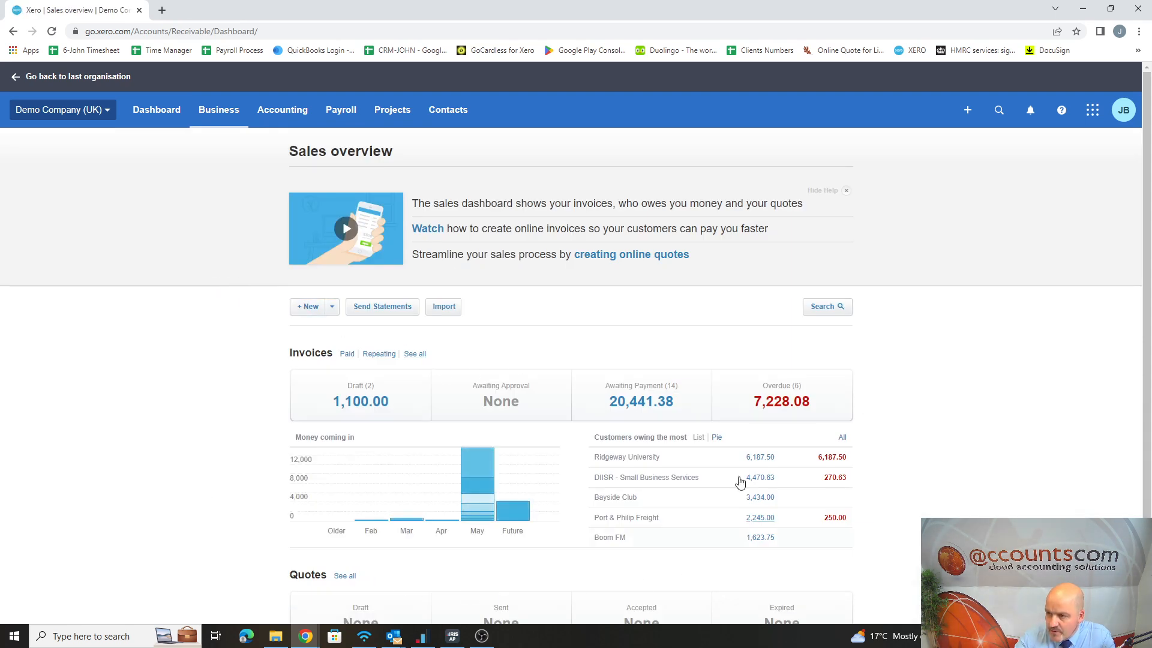
click(378, 312)
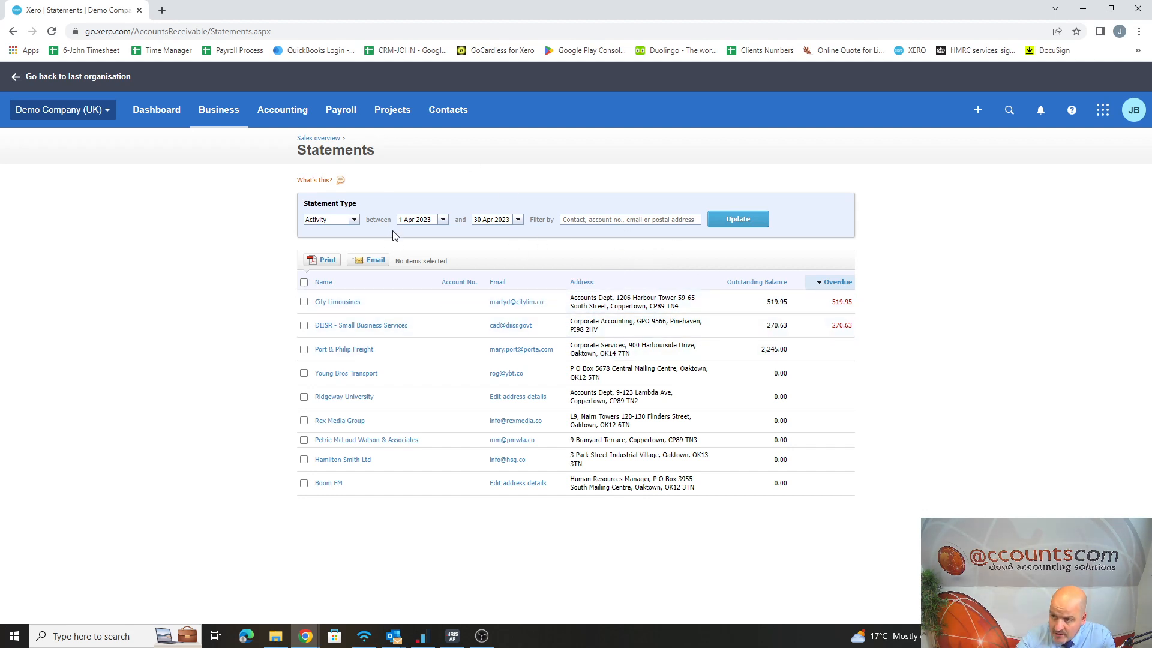
- Set the statement period's end date to 17 May 2023 and update the customer list
click(518, 220)
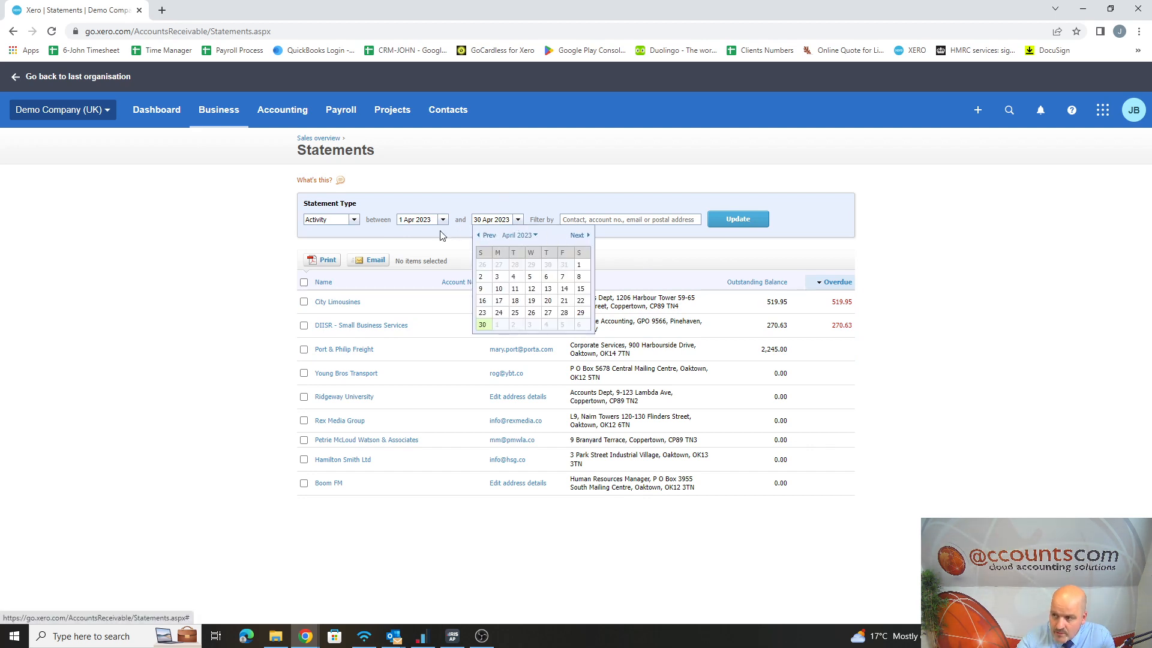
click(580, 236)
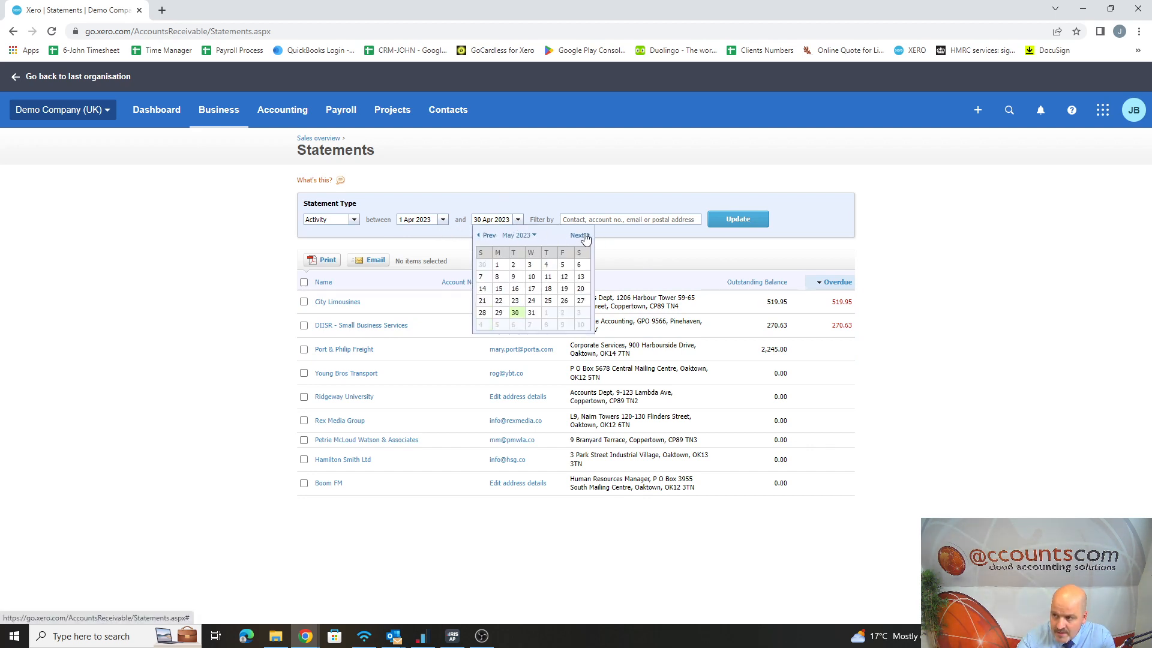
click(531, 289)
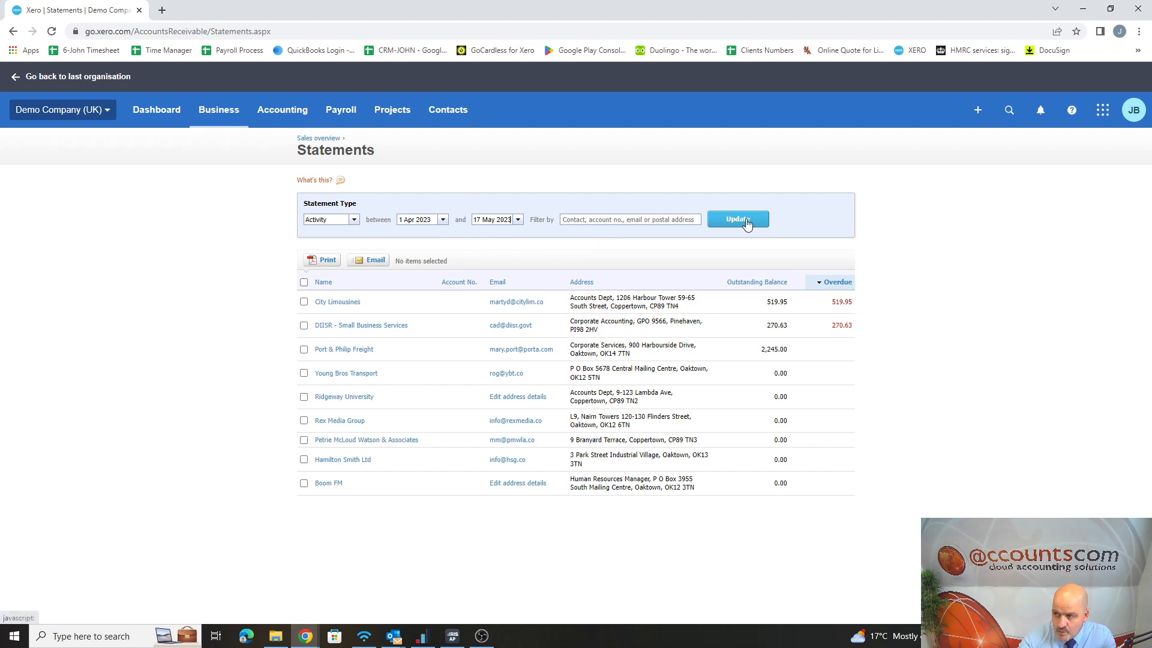
click(744, 219)
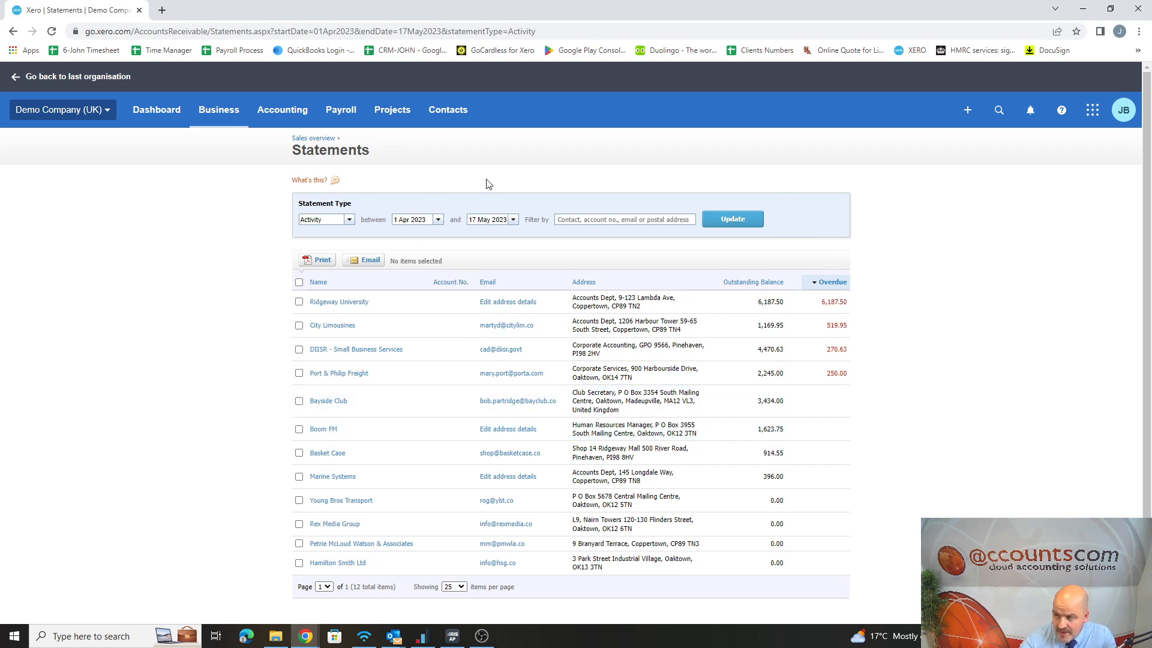
- Select statements for Ridgeway University, City Limousines, Port & Philip Freight, Boom FM, Basket Case and Marine Systems
click(299, 302)
click(298, 325)
click(299, 349)
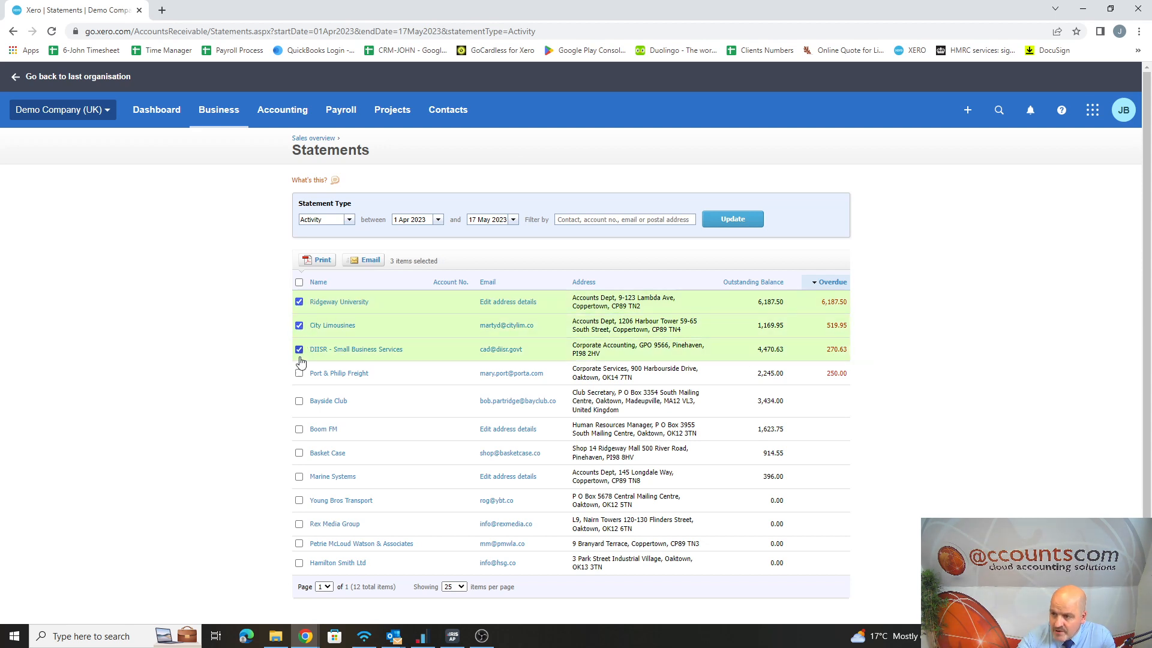
click(299, 373)
click(299, 402)
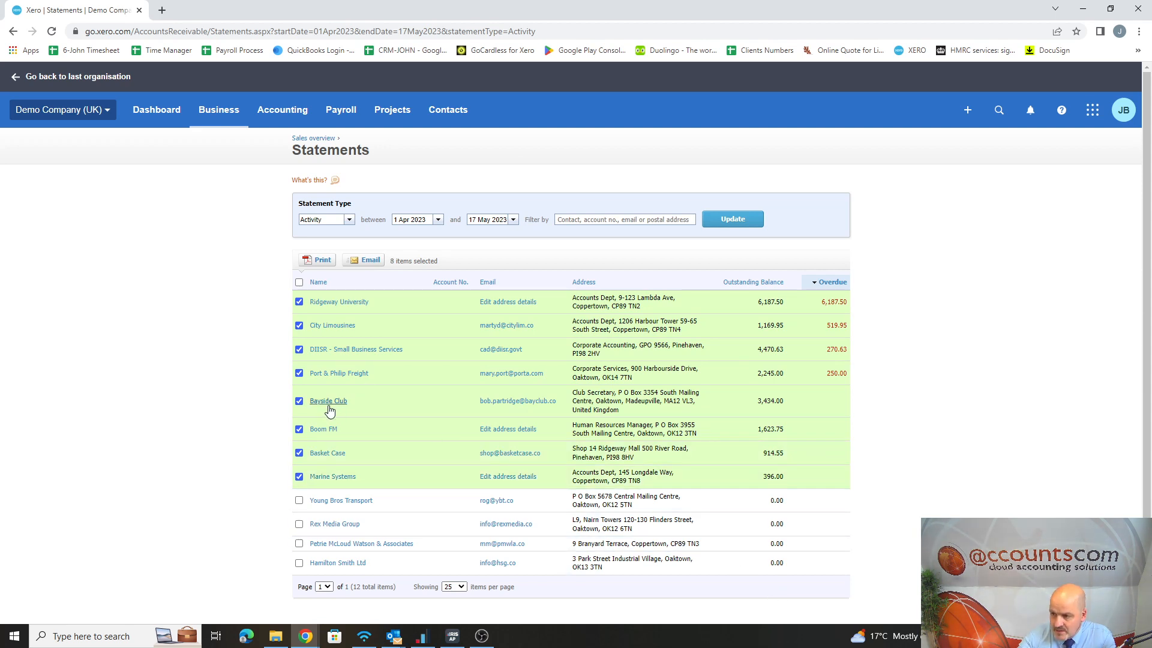
click(299, 401)
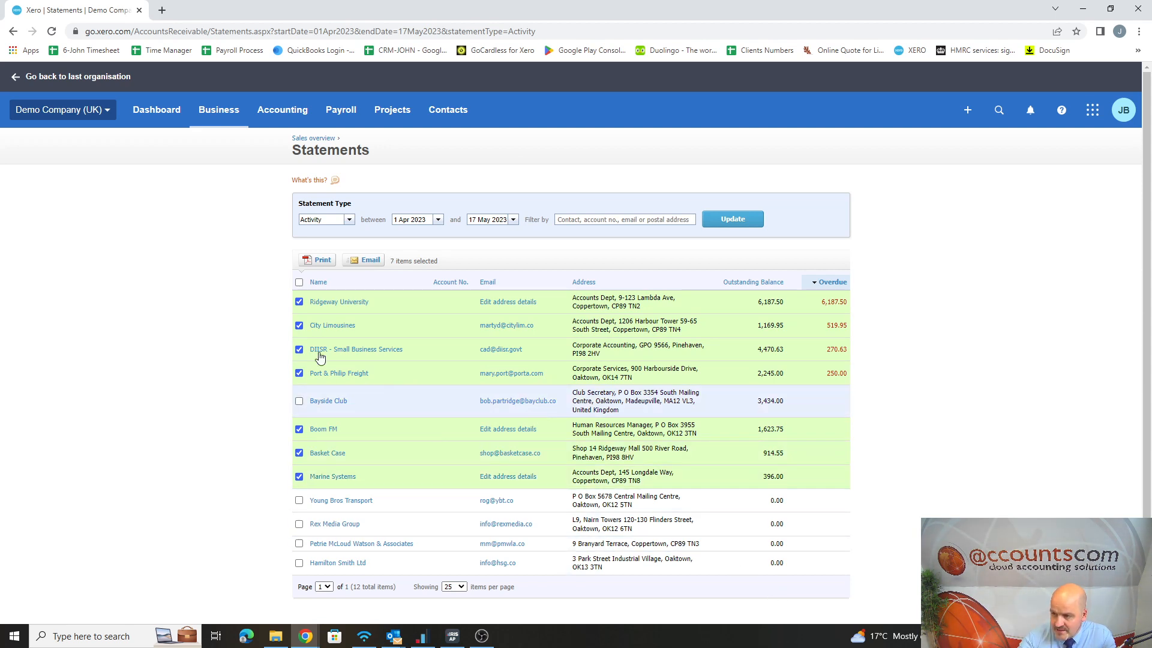
click(298, 350)
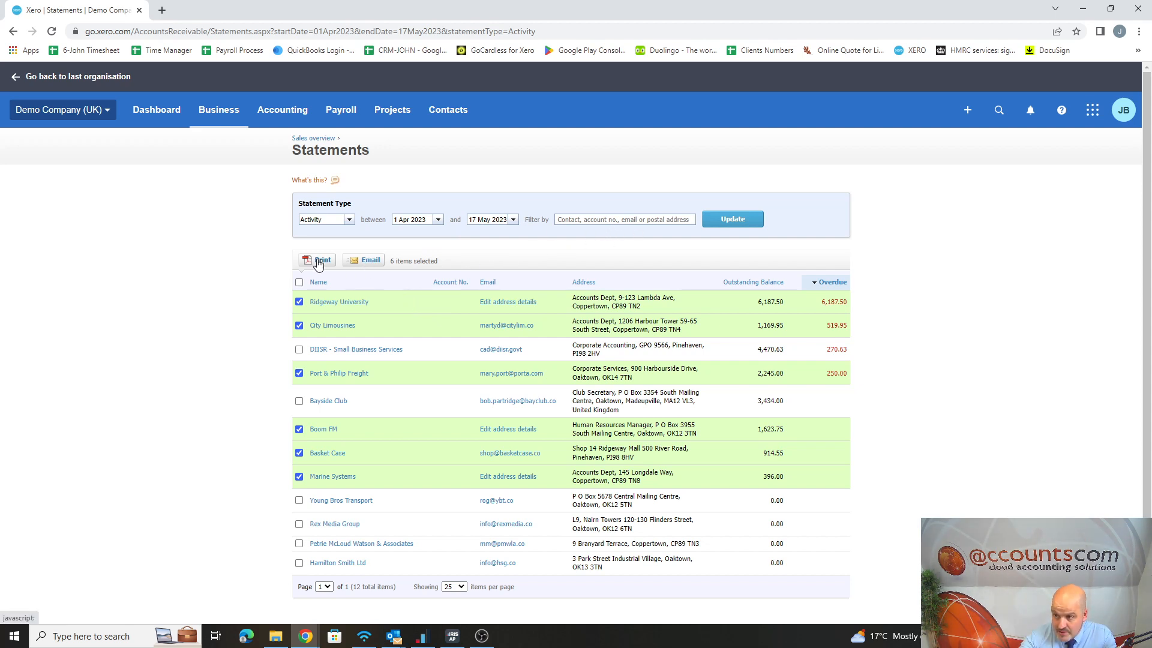
- Open the email form for the selected statements, view the email template choices and close it without sending
click(368, 262)
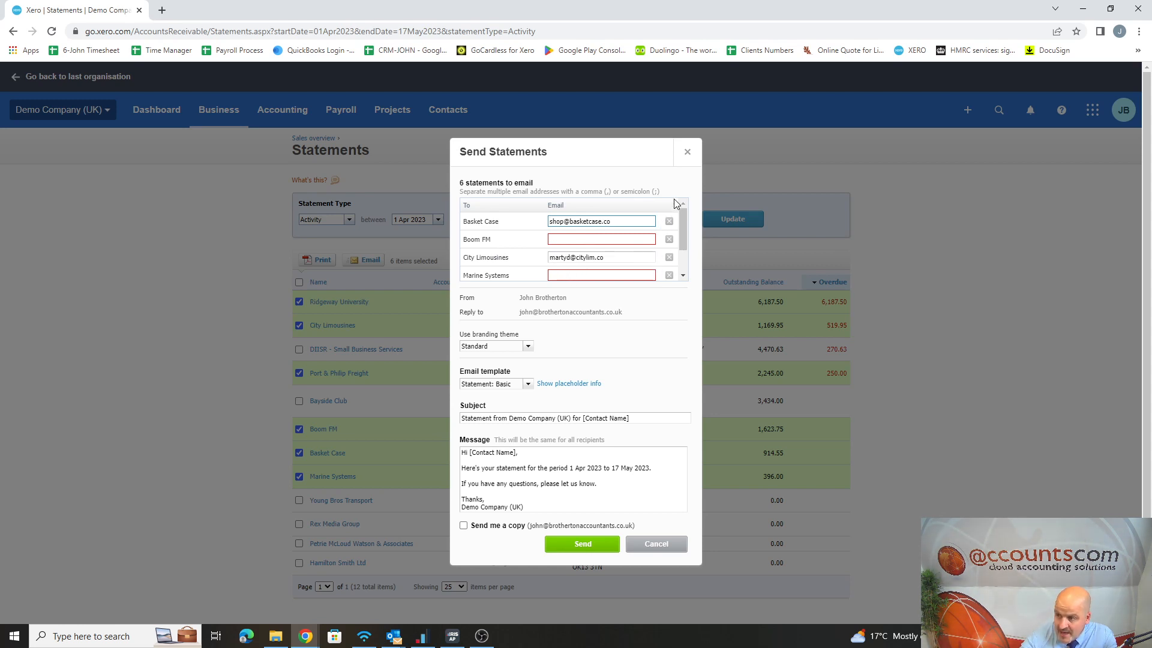
click(528, 386)
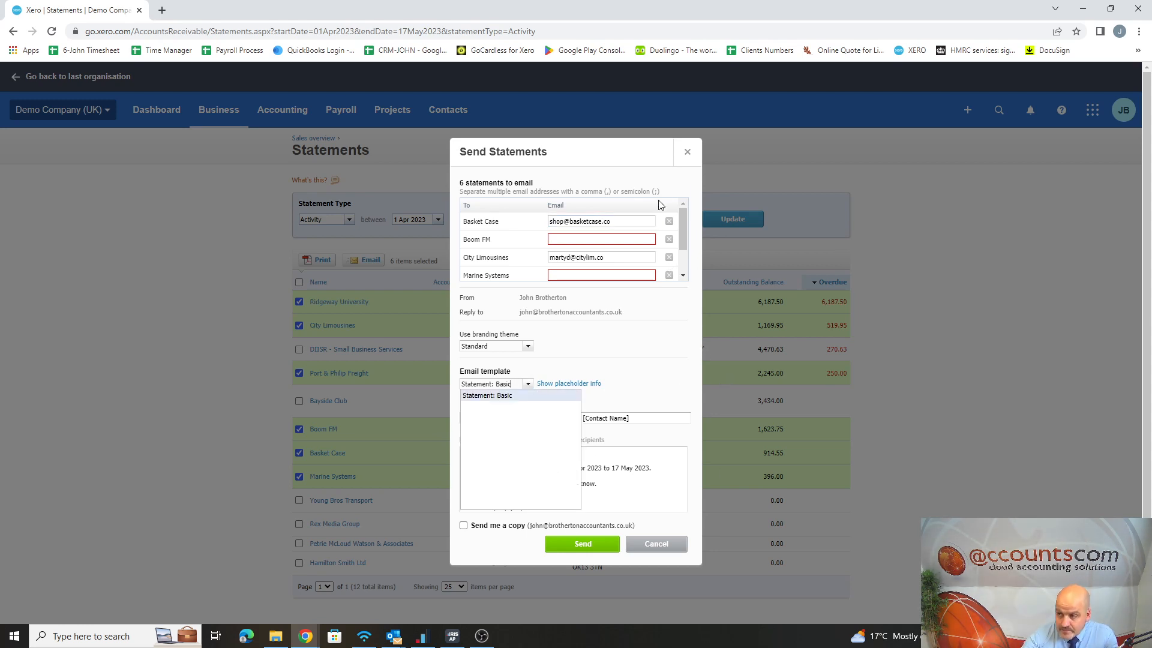
click(687, 153)
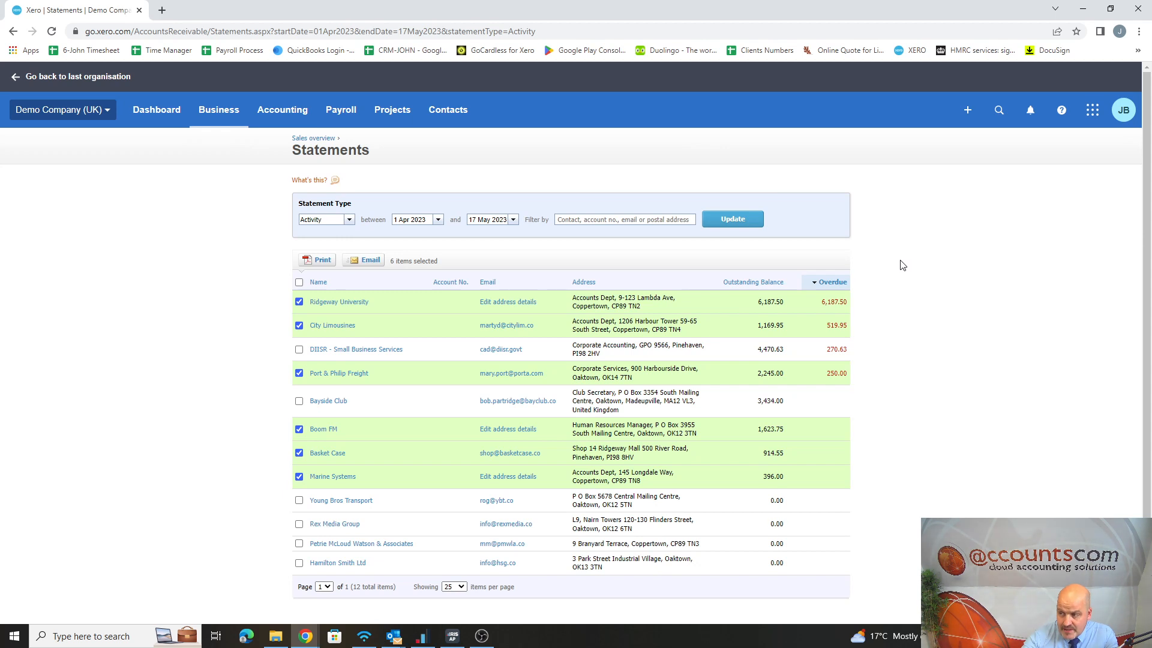
- Deselect all the selected customers in the statements list
click(299, 302)
click(299, 325)
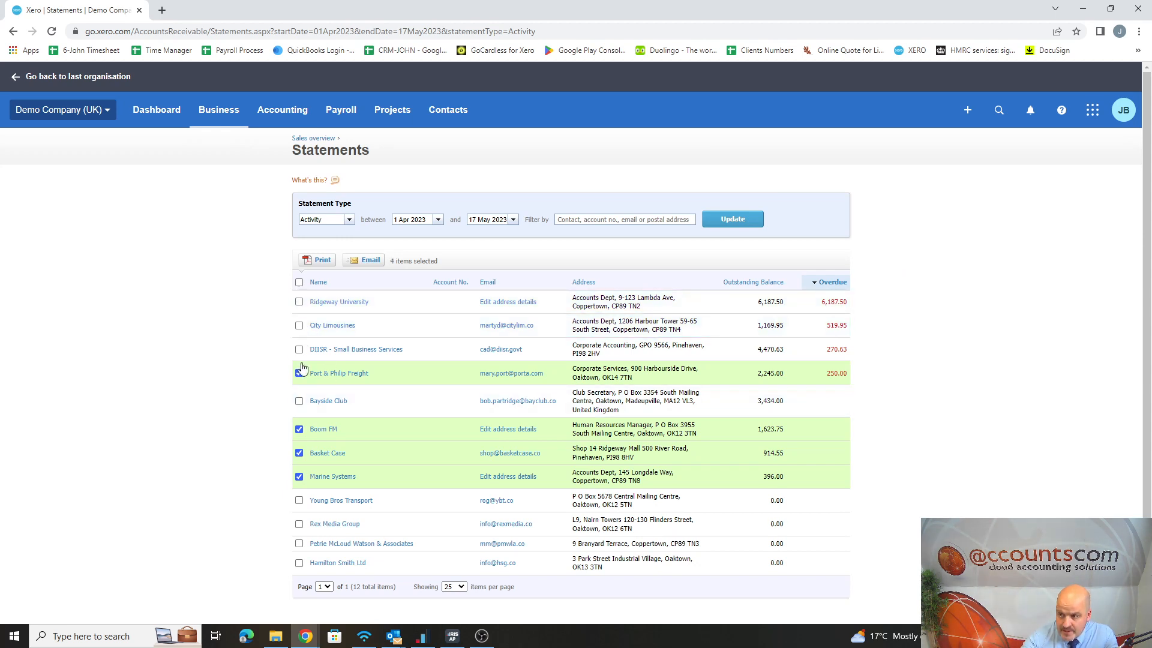
click(299, 373)
click(299, 429)
click(299, 453)
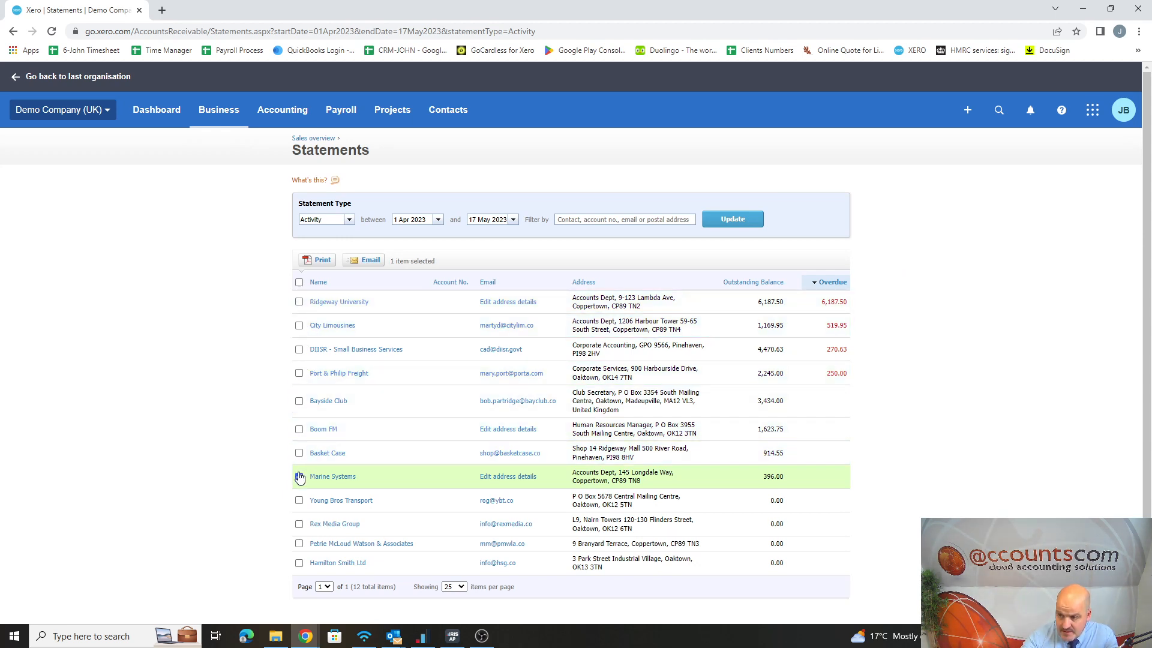
click(299, 477)
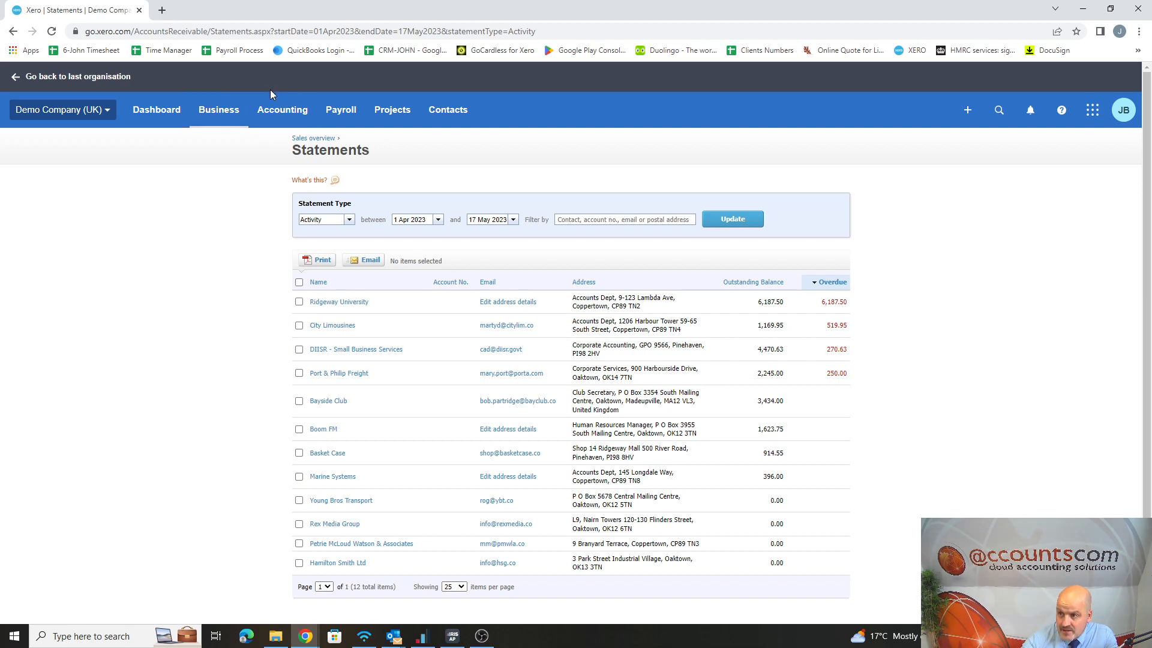
- Return to the sales overview and reopen the customer statements page
click(287, 114)
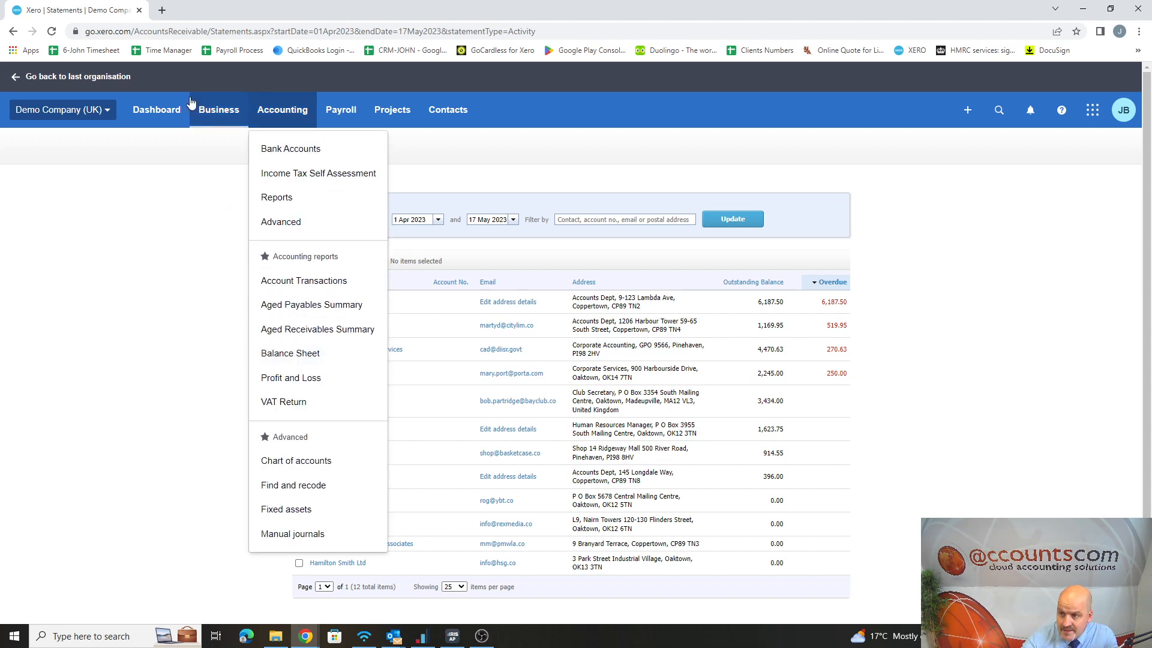
click(213, 113)
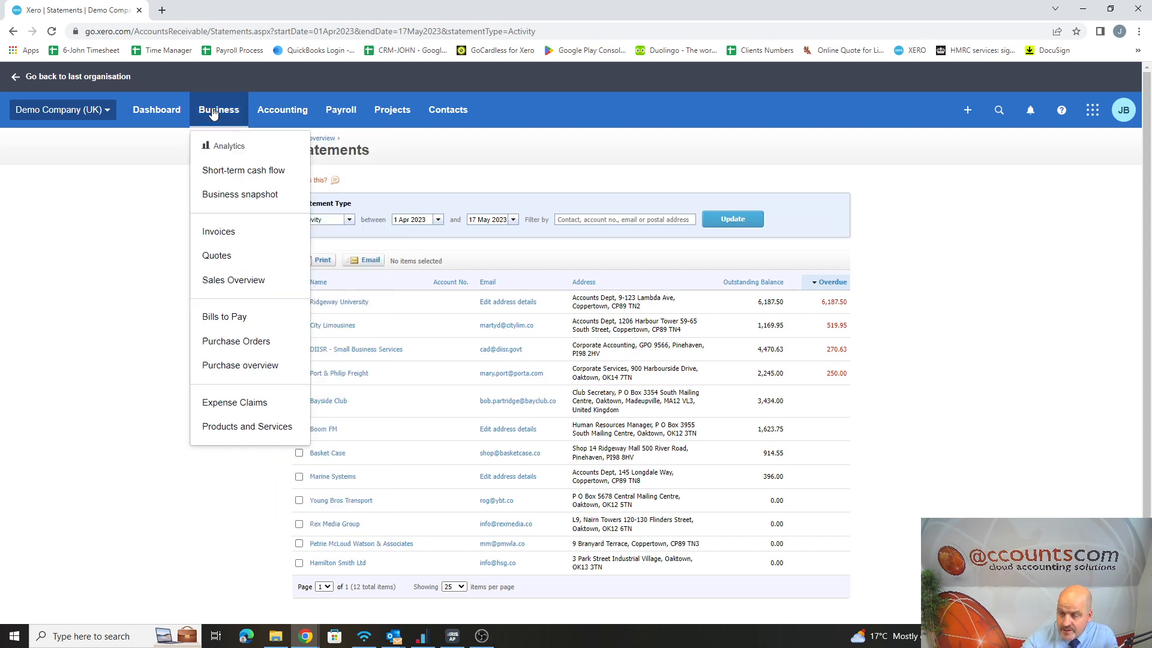
click(228, 280)
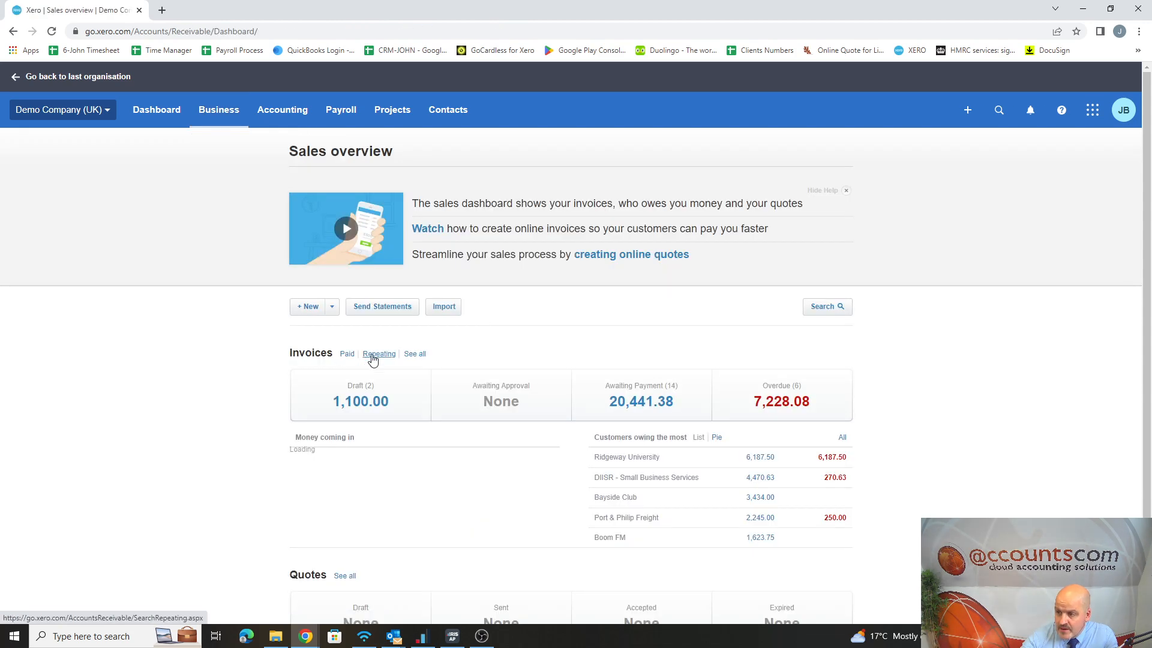
click(384, 308)
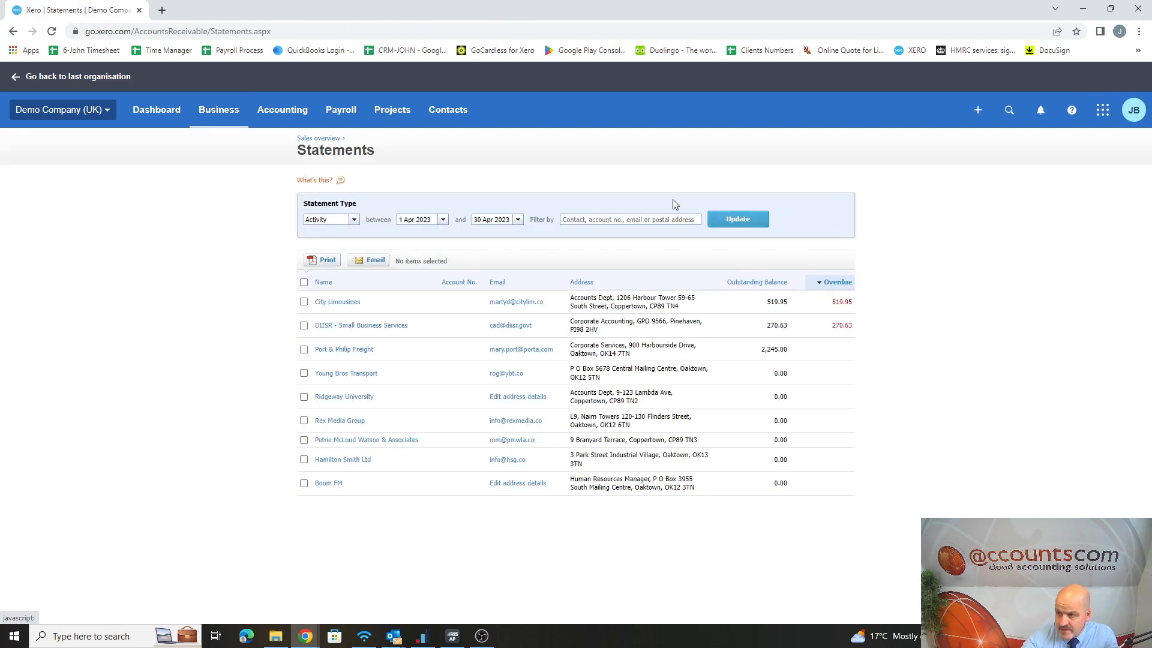
- Change the end date of the activity statements to 17 May 2023 and refresh the list
click(516, 220)
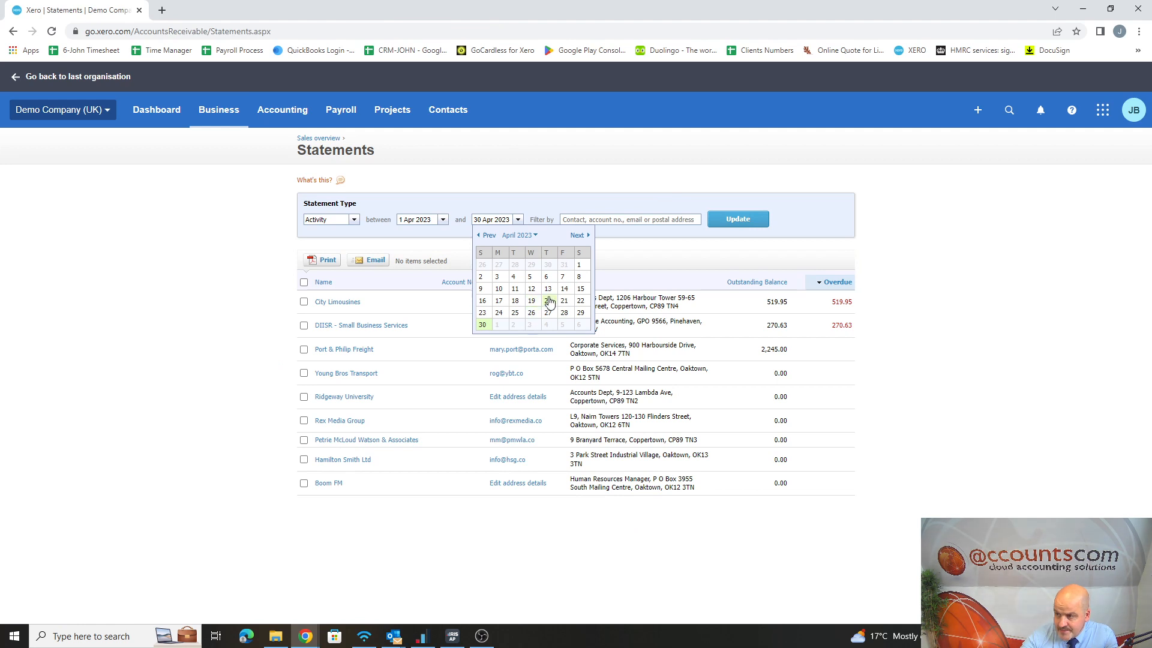
click(587, 235)
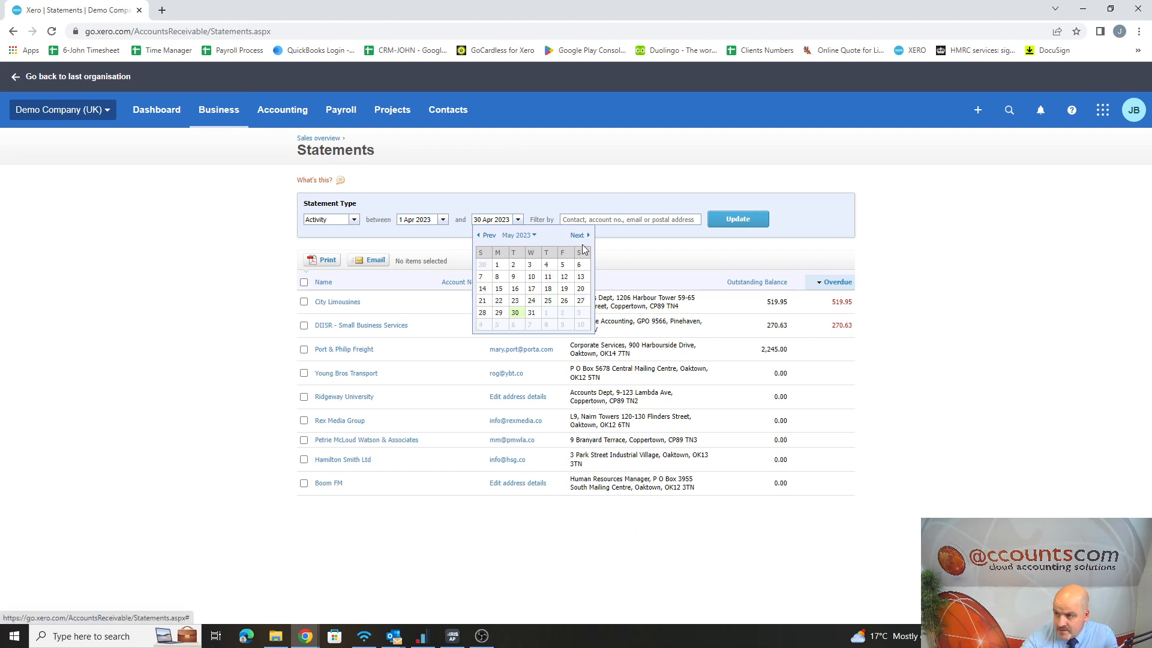
click(531, 289)
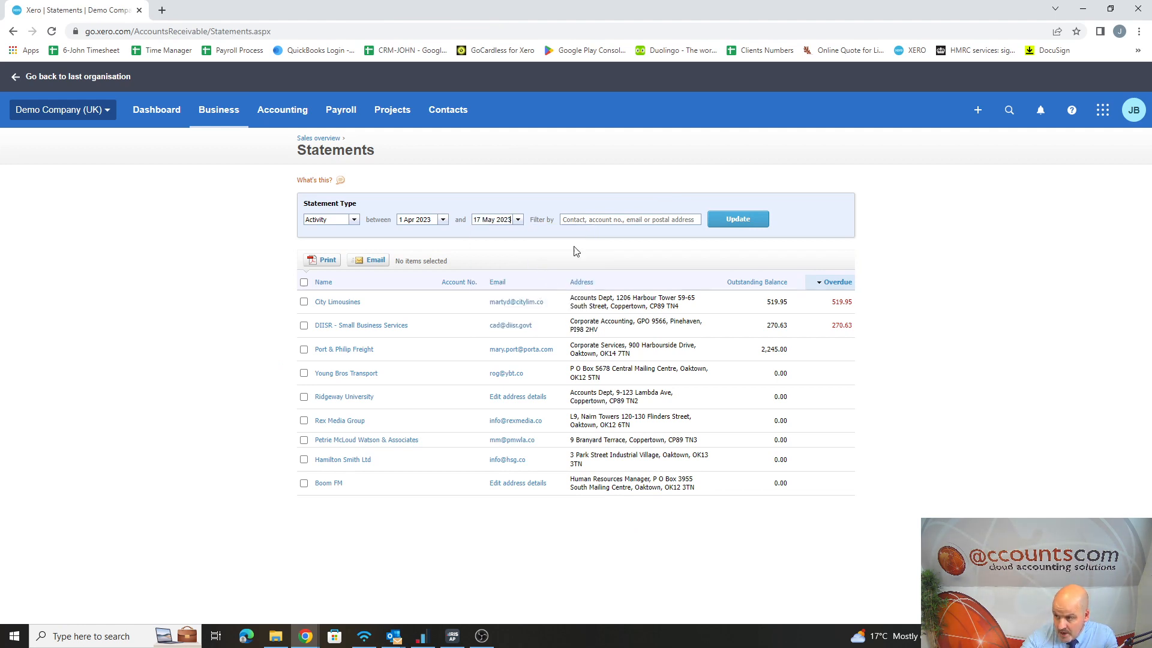
click(740, 221)
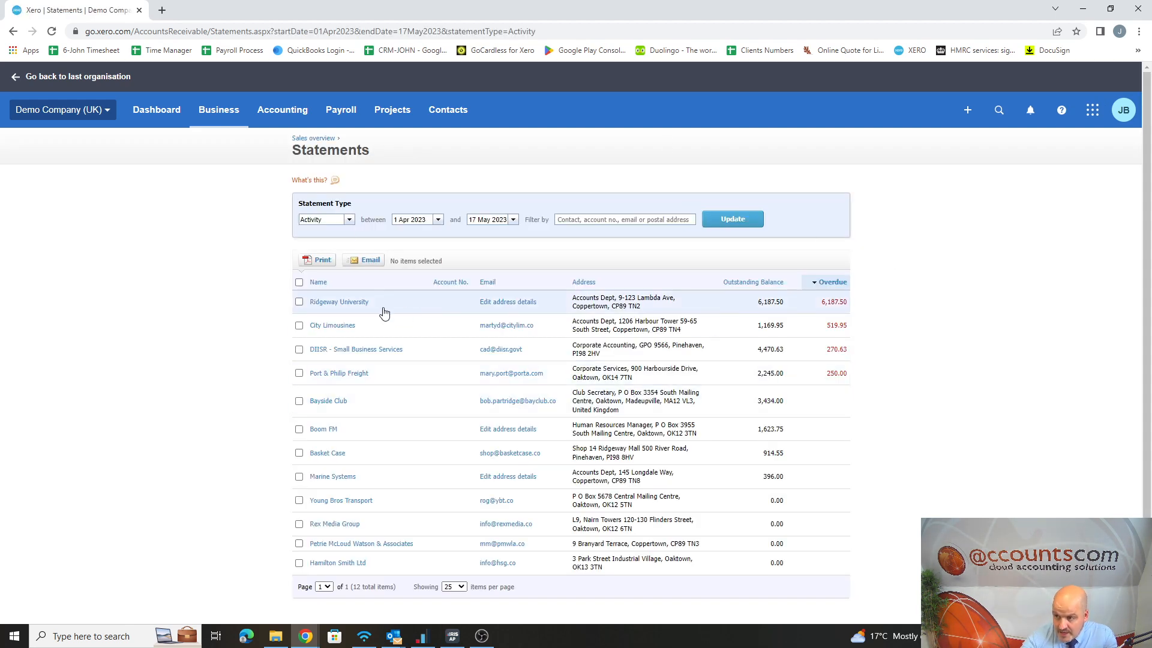
- Open Ridgeway University's statement and update it to the Outstanding type as at 17 May 2023
click(358, 302)
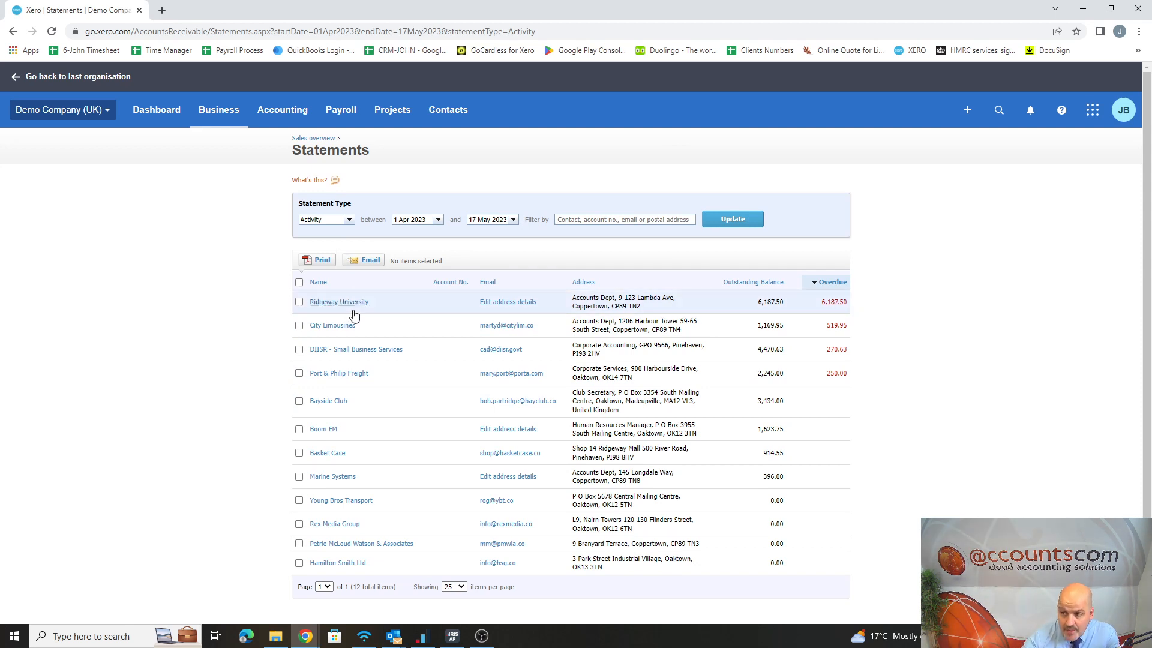
click(358, 302)
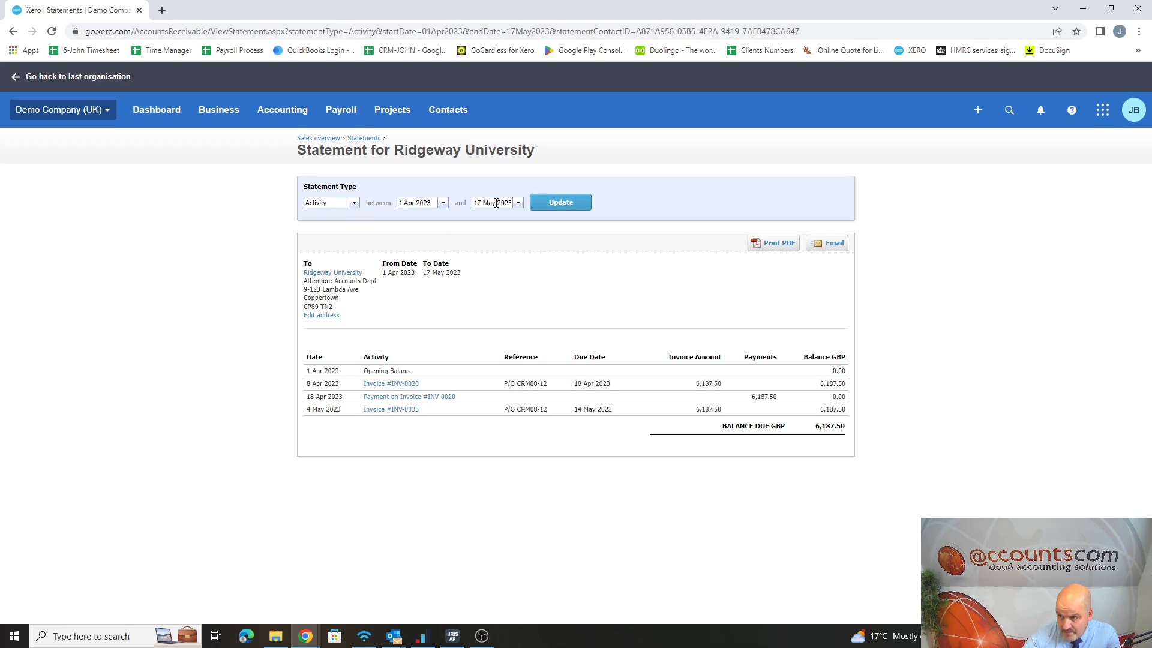
click(354, 207)
click(336, 226)
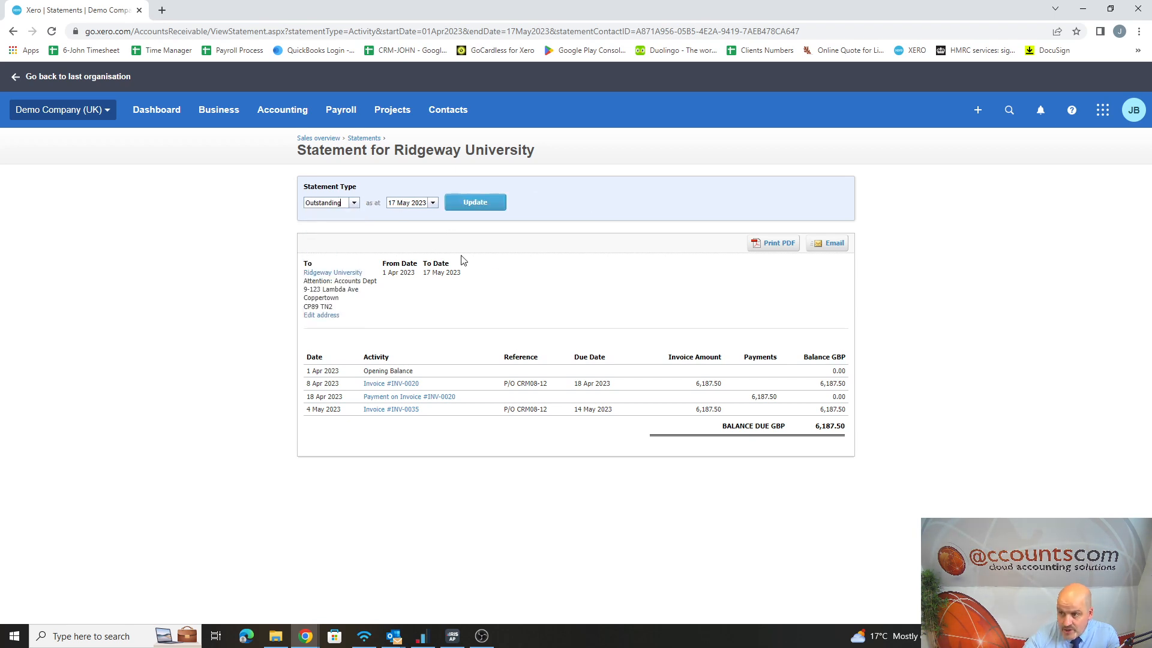
click(478, 203)
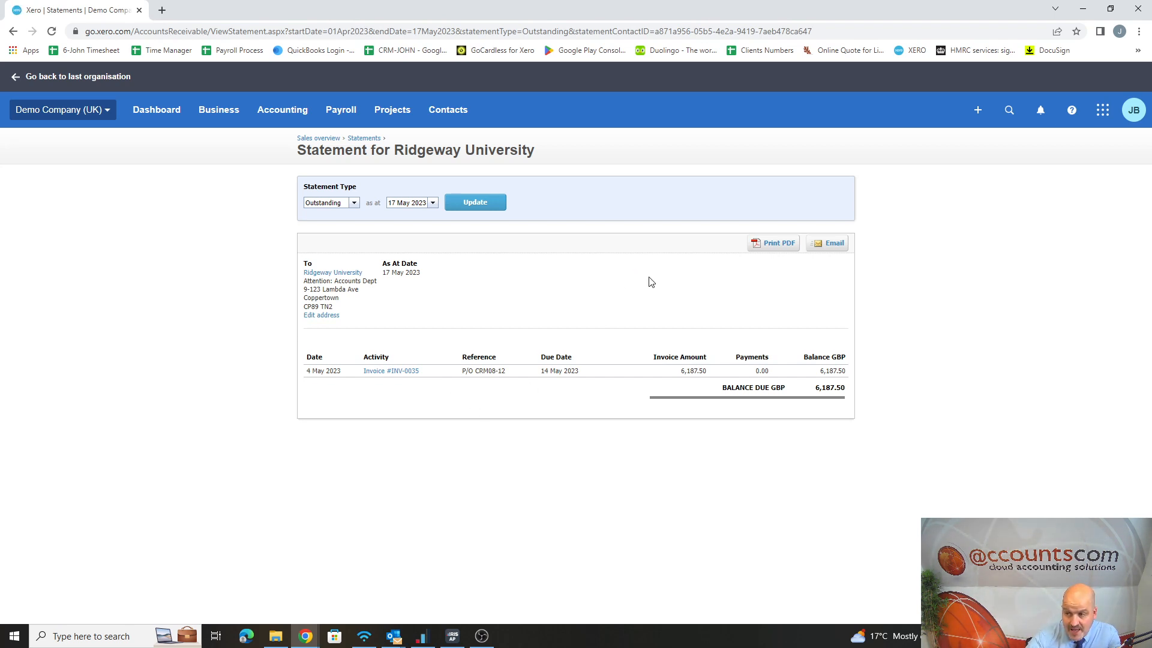
- Switch the Ridgeway University statement to the Activity type starting 1 Nov 2022 and update it
click(354, 204)
click(336, 228)
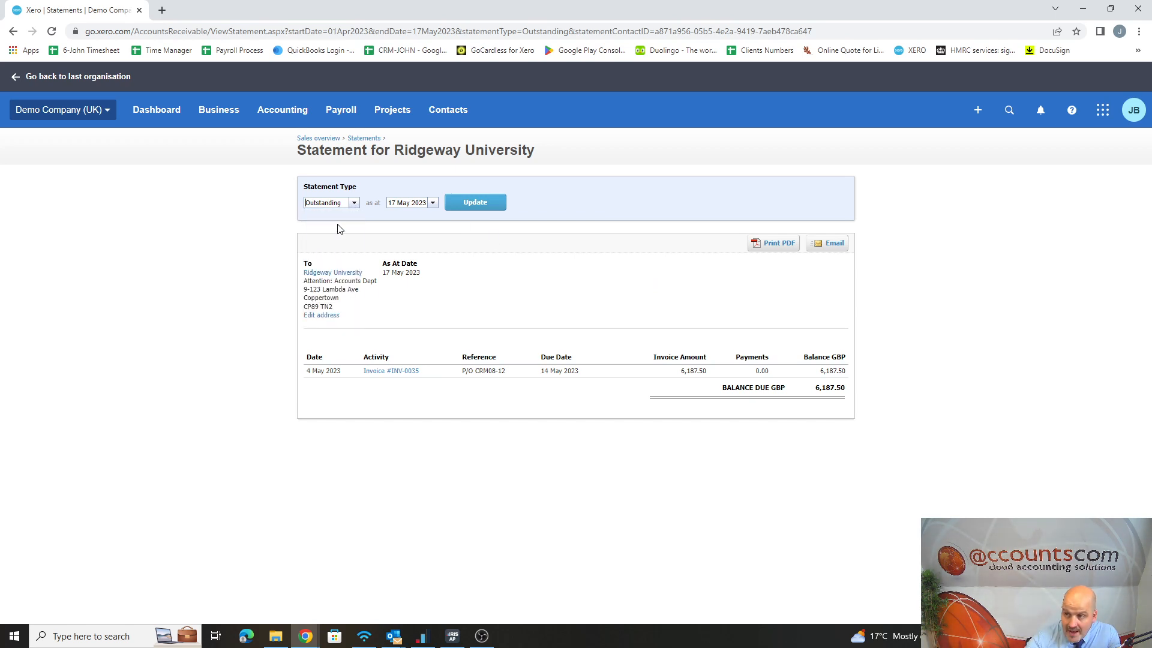
click(358, 204)
click(335, 216)
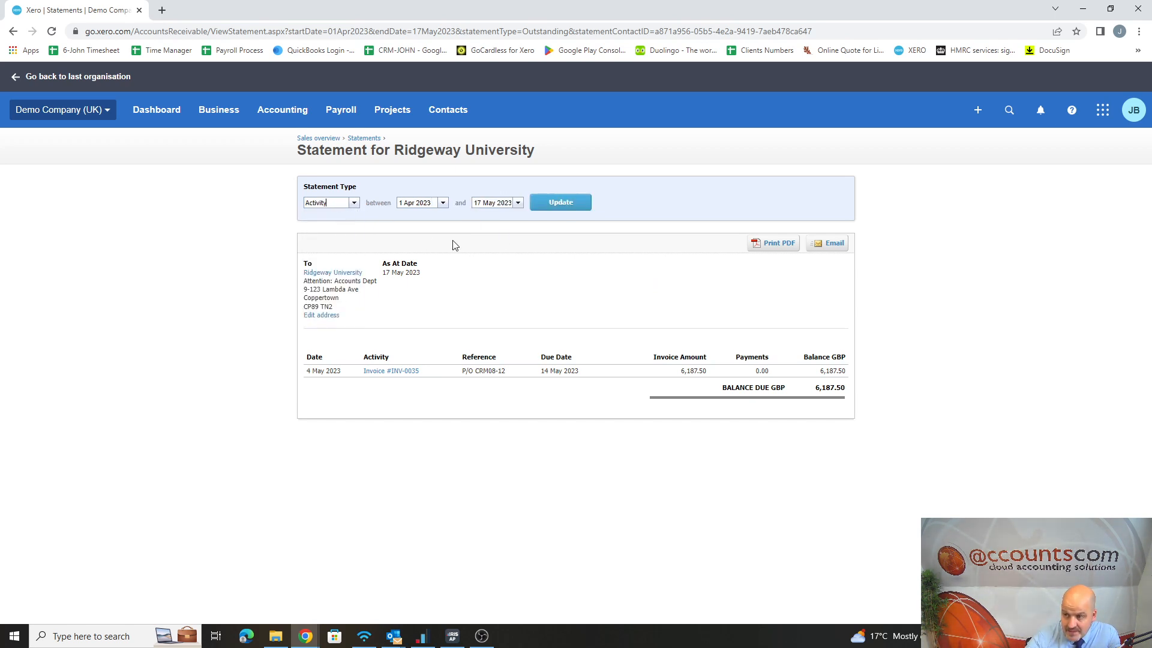
click(444, 204)
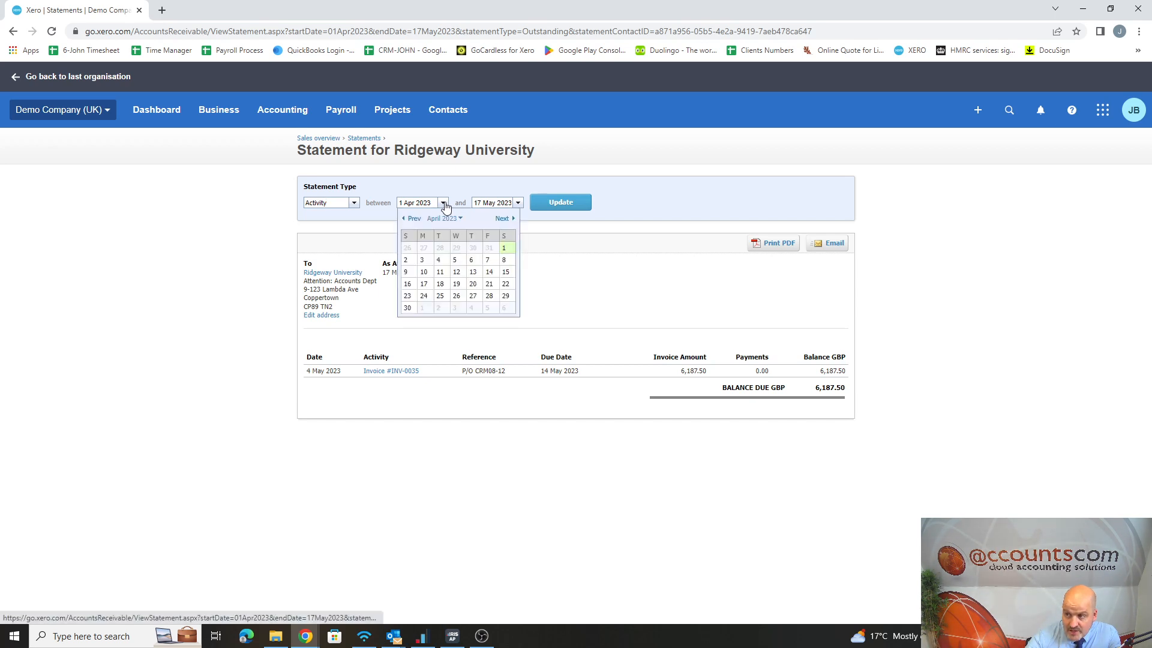
click(402, 221)
click(402, 221)
click(402, 221)
click(402, 221)
click(402, 220)
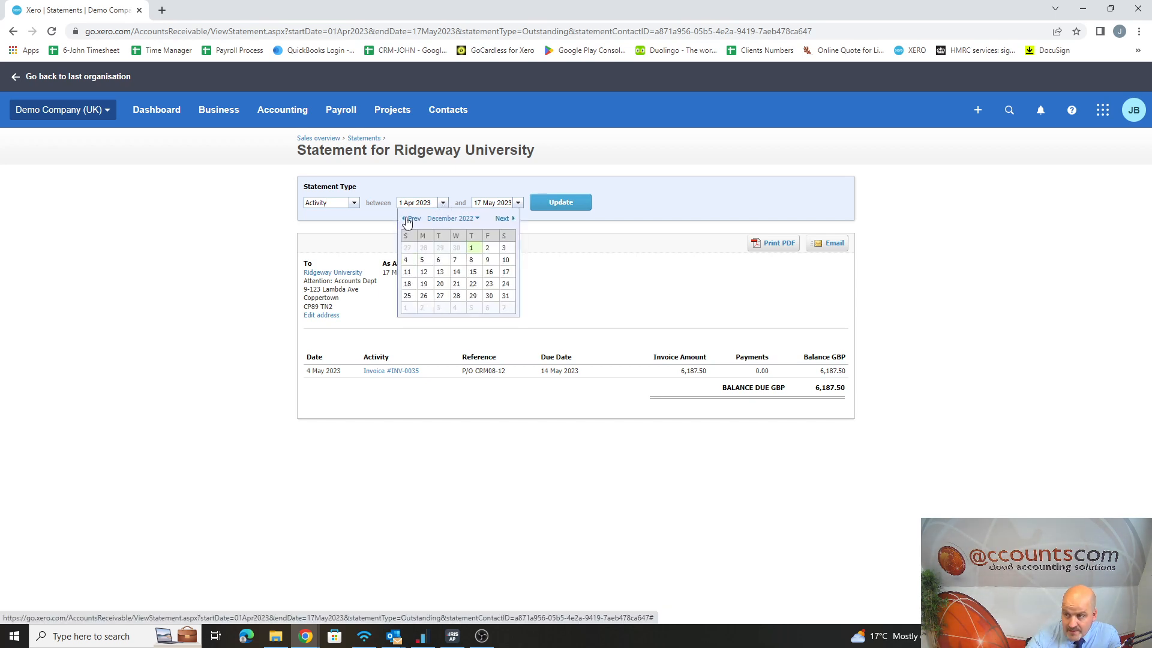
click(440, 248)
click(578, 208)
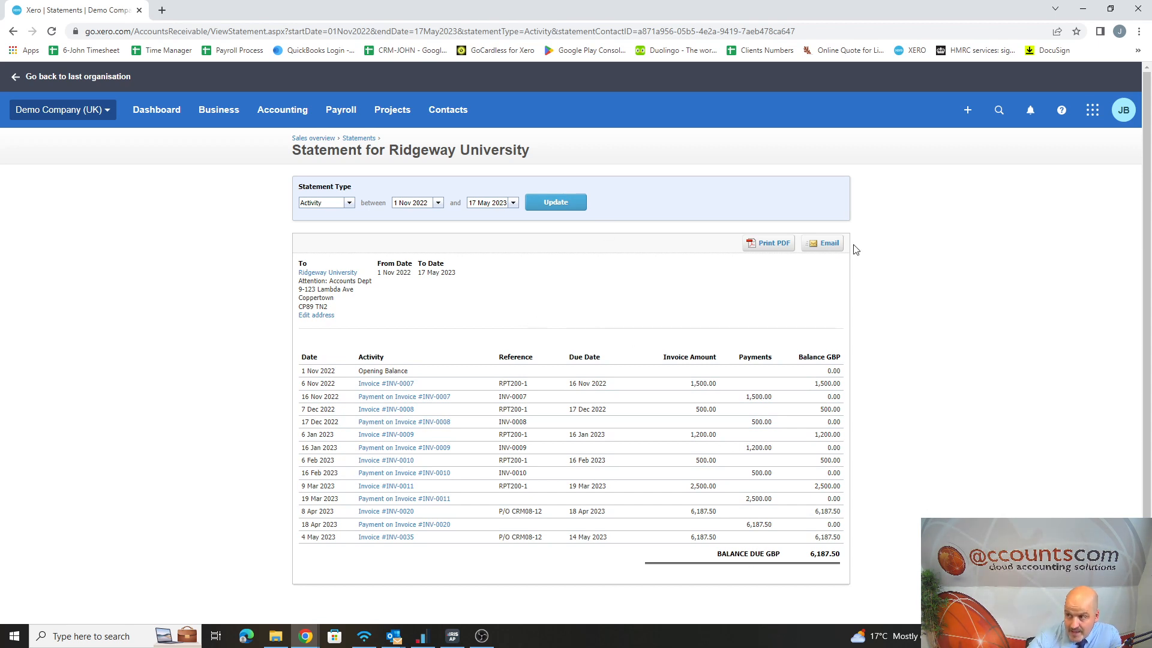
- Start an email for Ridgeway University's statement, try the Very orange invoice! branding, and discard the draft unsent
click(824, 244)
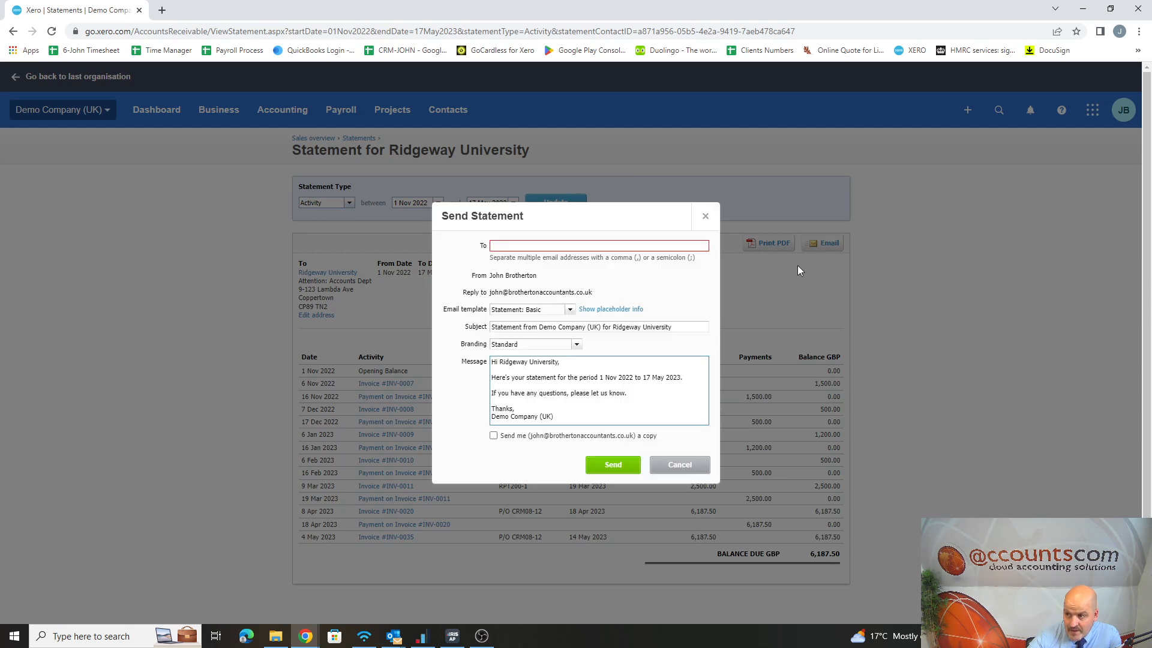
click(506, 248)
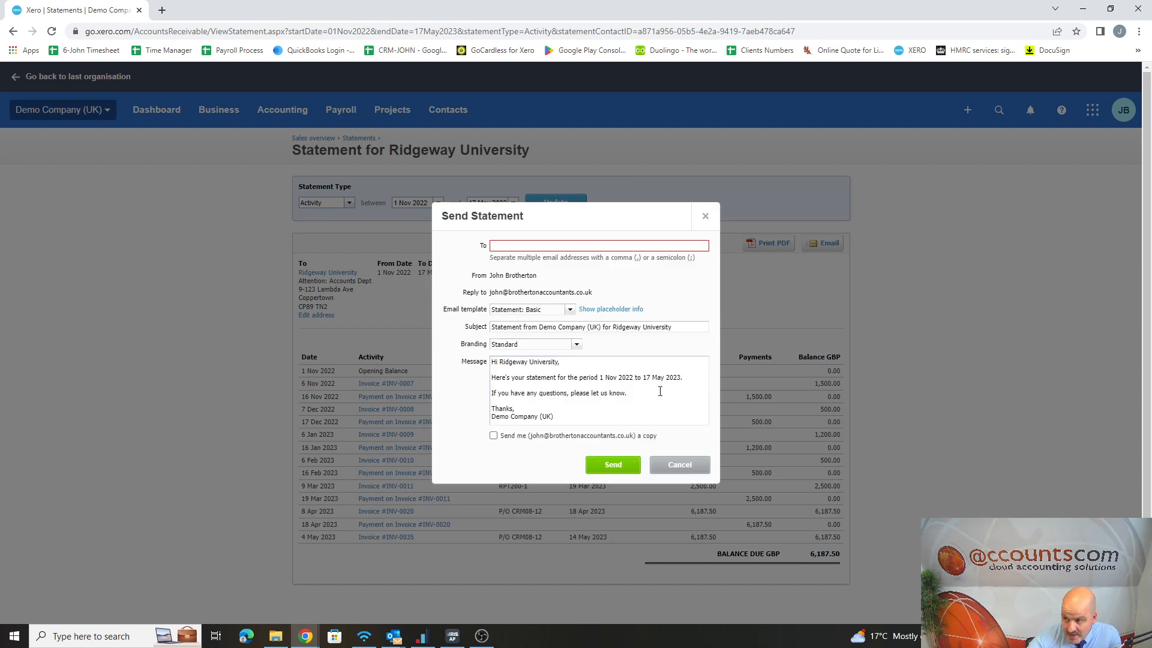
click(577, 346)
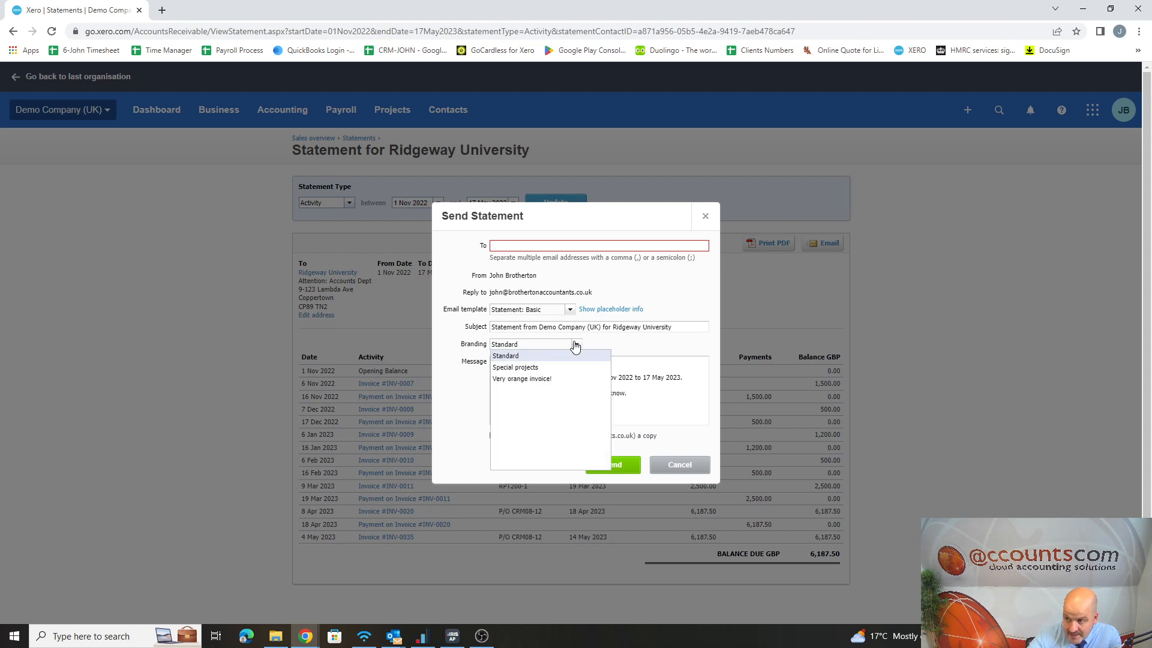
click(541, 380)
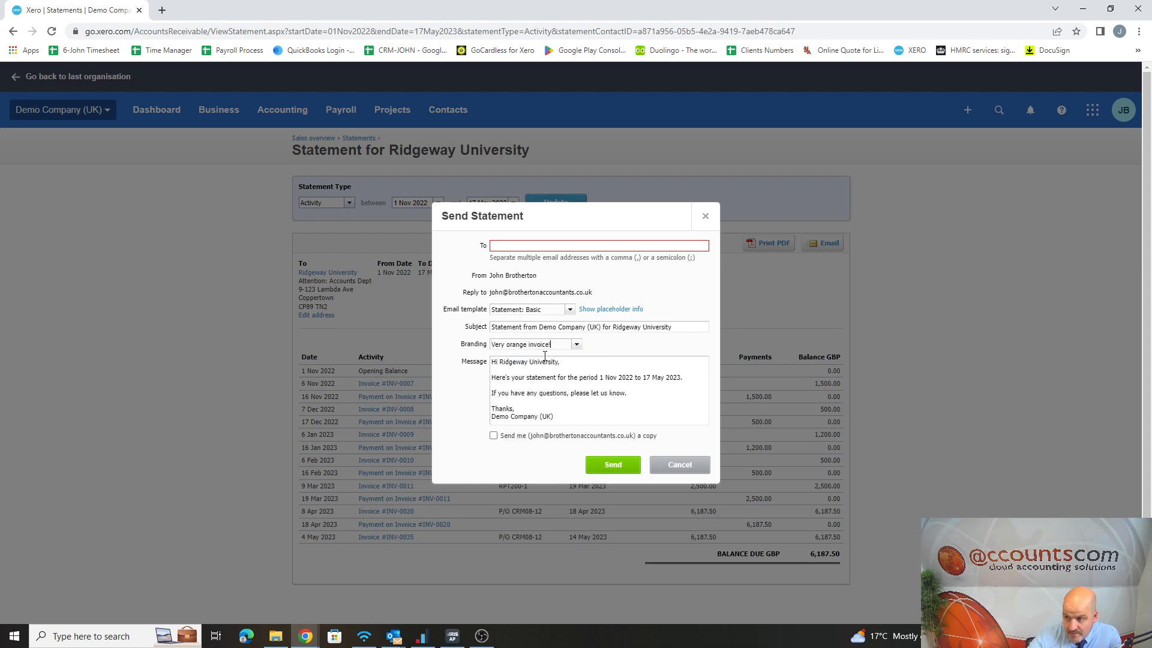
click(575, 347)
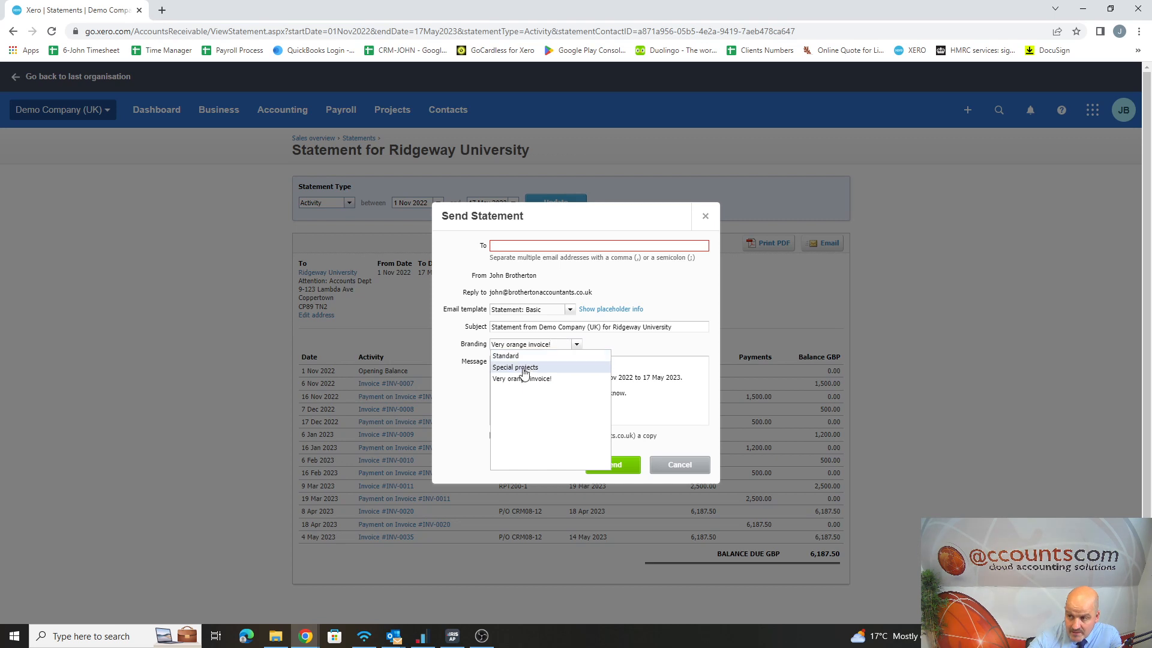
click(707, 217)
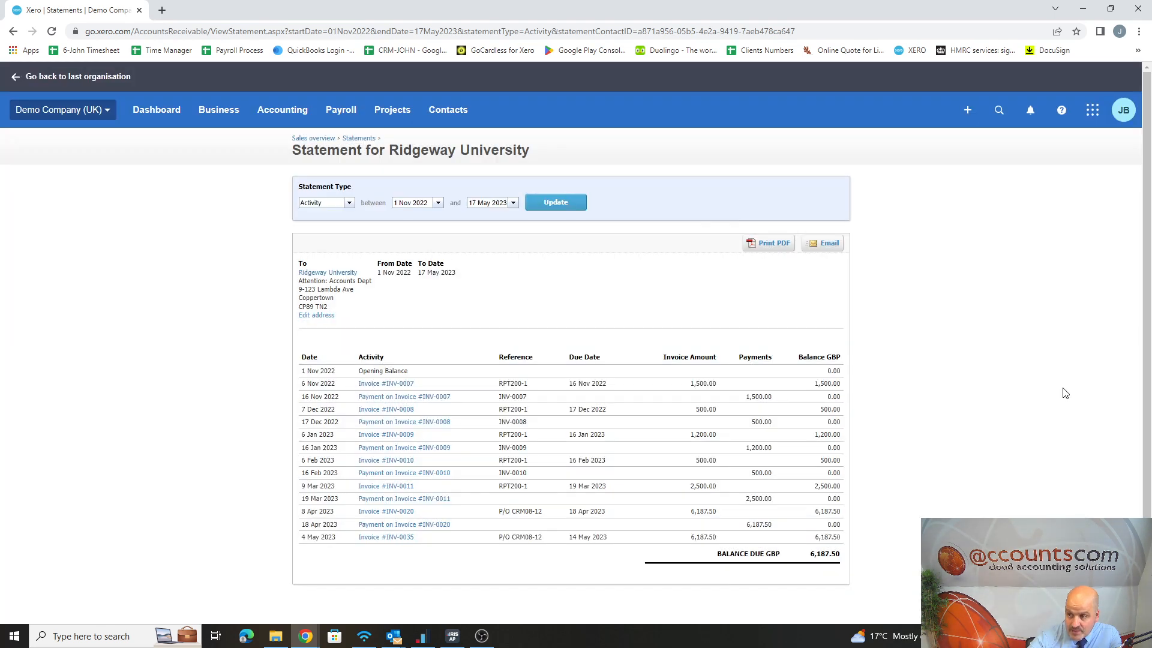
- Export Ridgeway University's activity statement as a PDF, review the downloaded document and close it
click(772, 256)
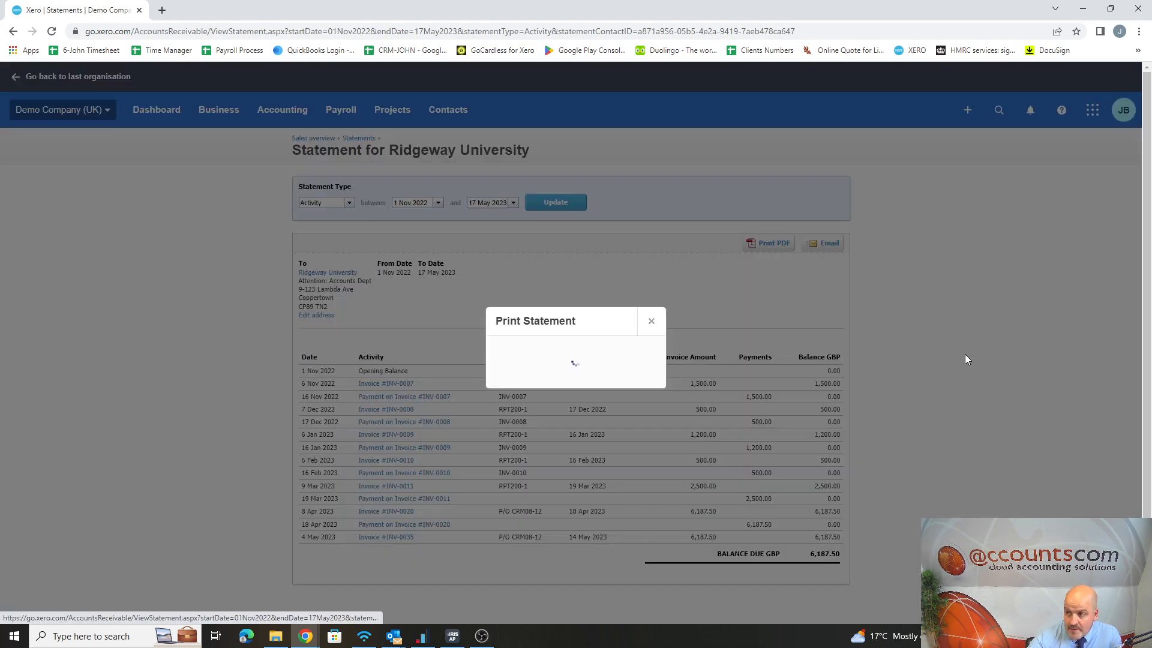
click(586, 403)
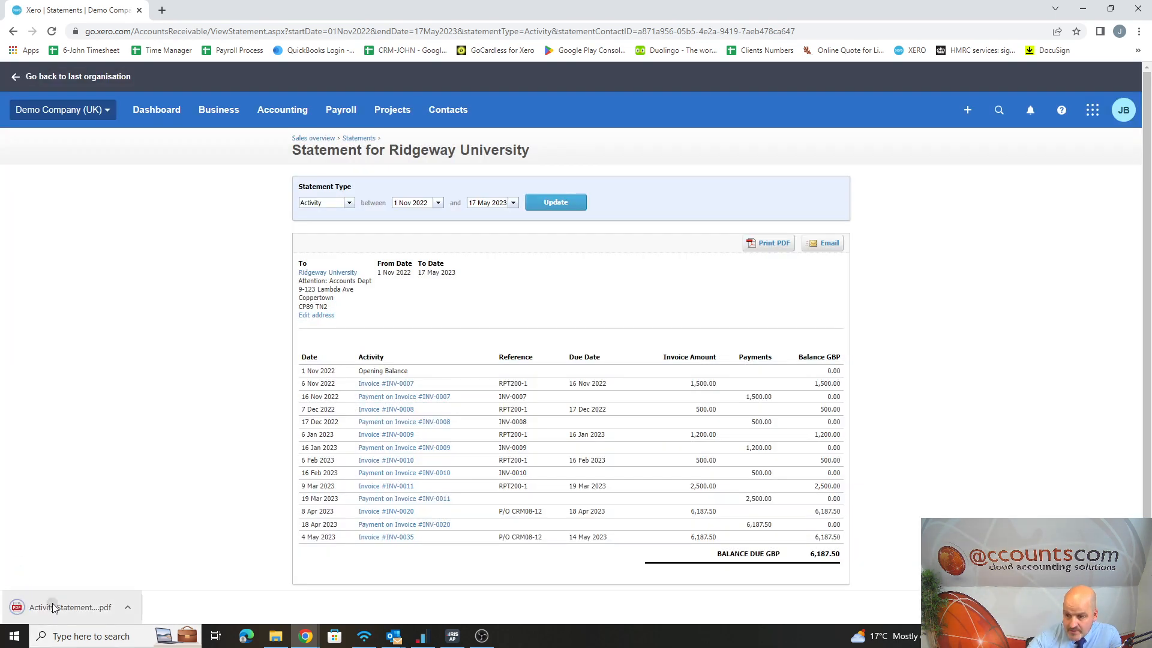
click(36, 606)
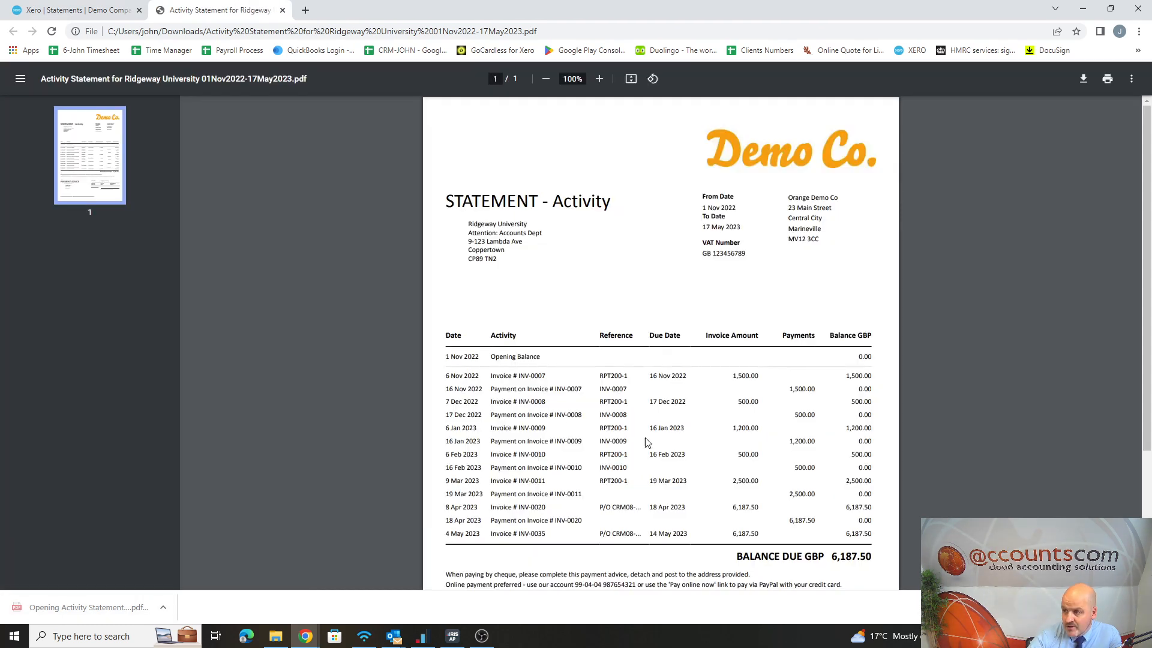
scroll(646, 442, down, 2)
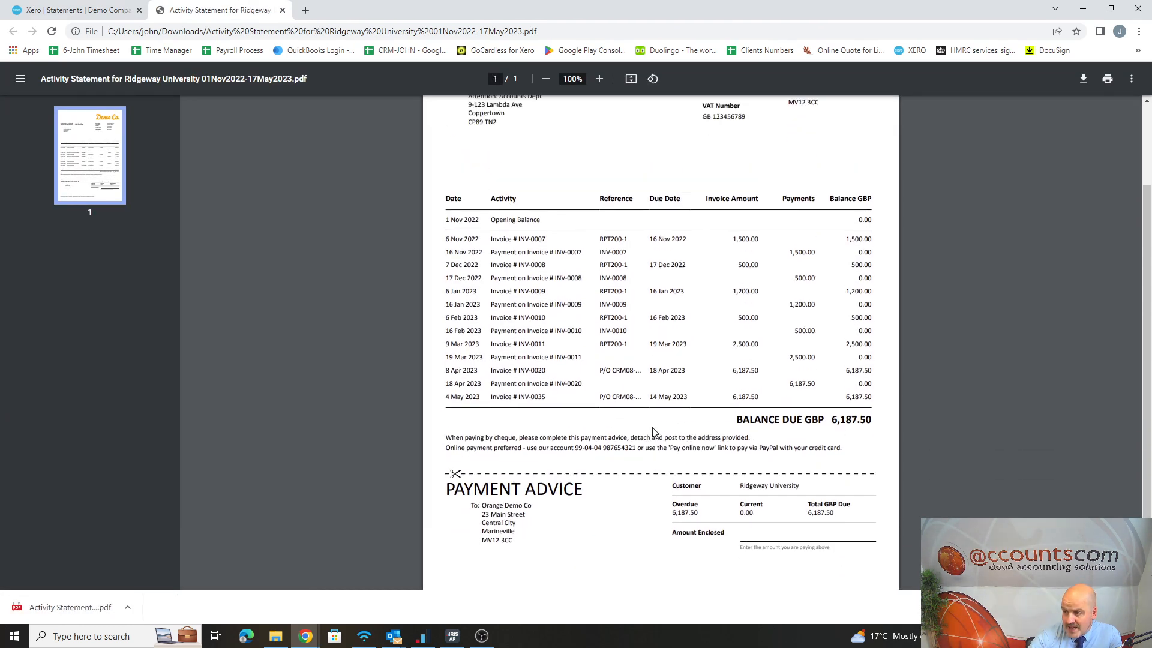
scroll(654, 432, up, 2)
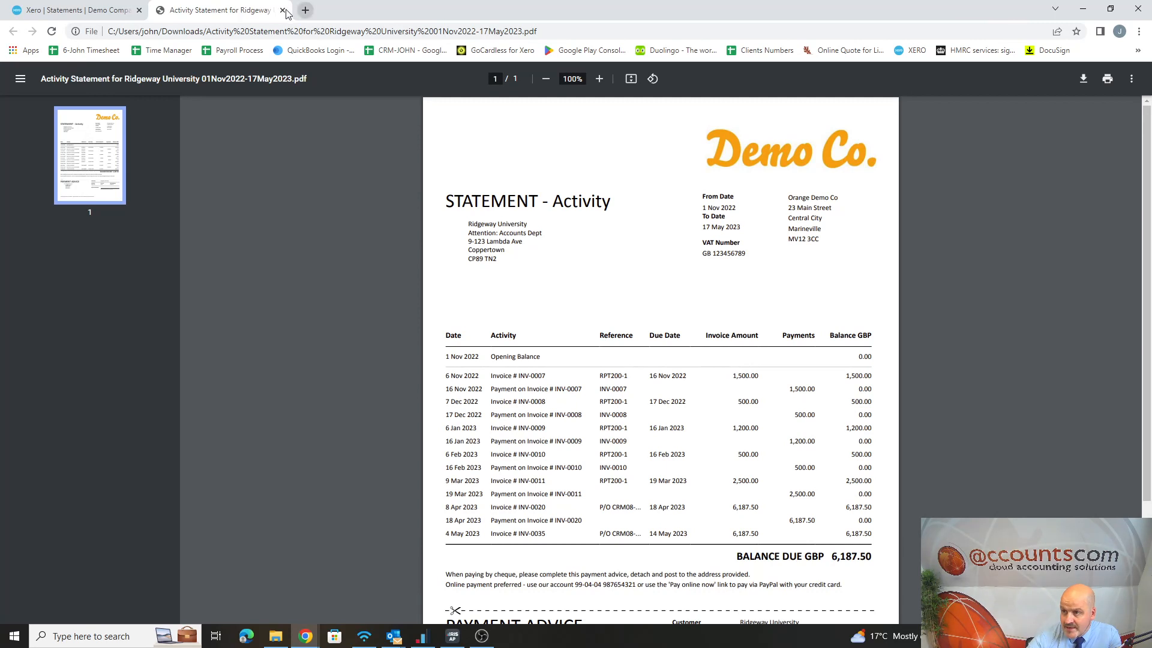
click(283, 10)
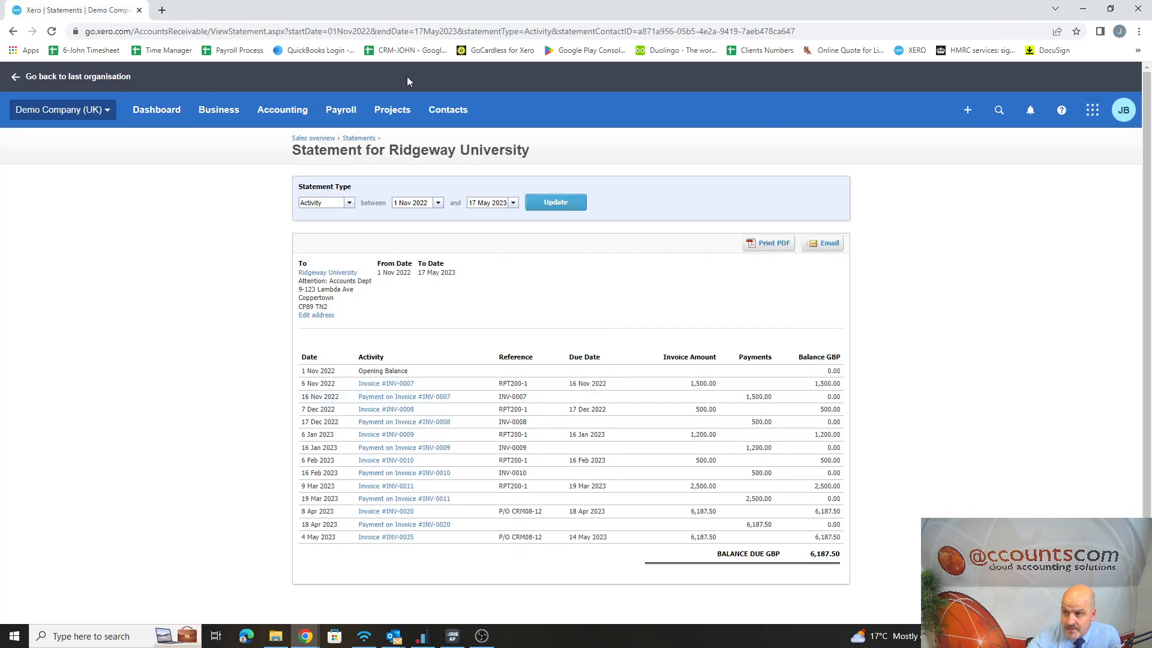
- Go back to the sales overview and bring up the page for sending customer statements
click(209, 115)
click(228, 279)
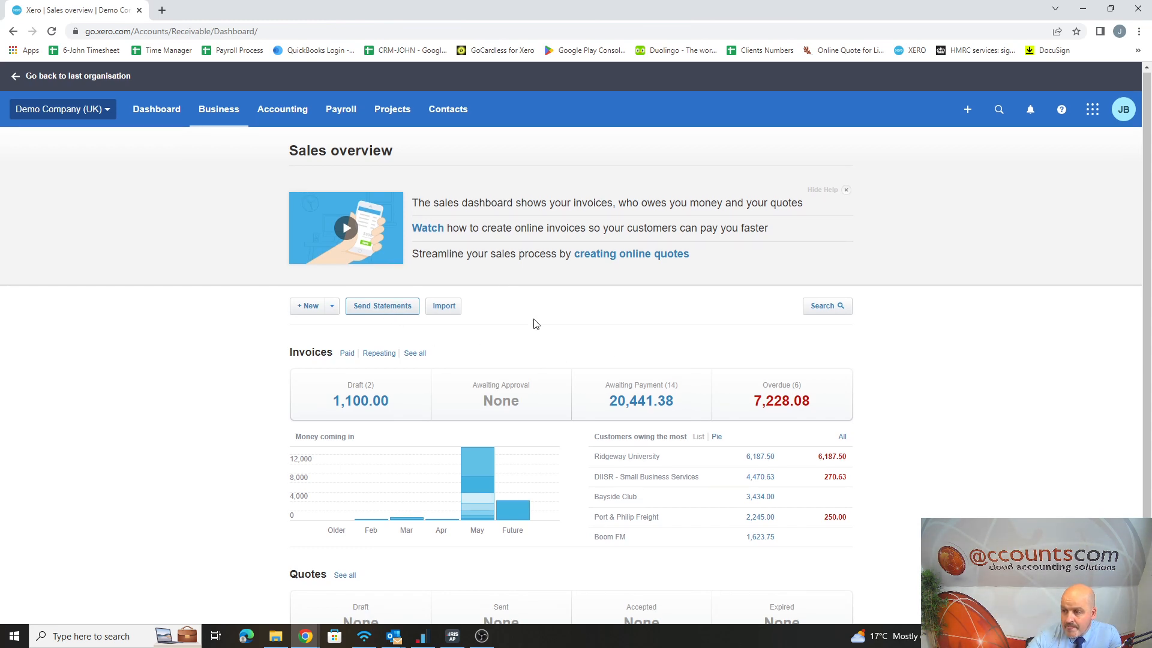
scroll(535, 321, down, 2)
scroll(534, 322, up, 2)
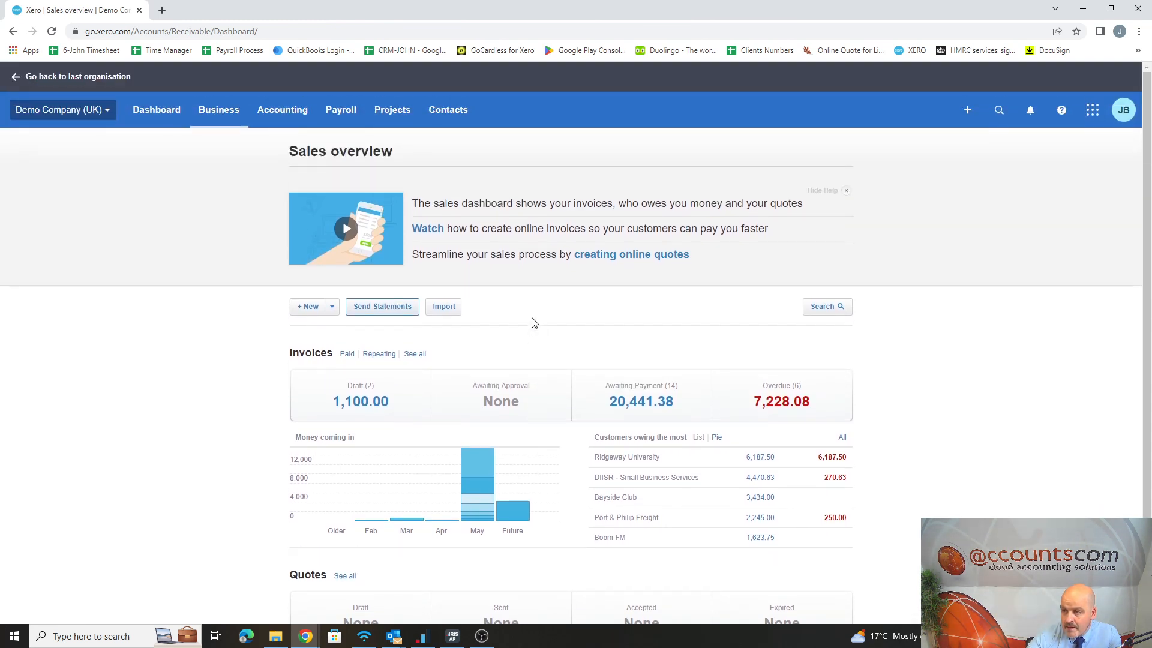
click(389, 308)
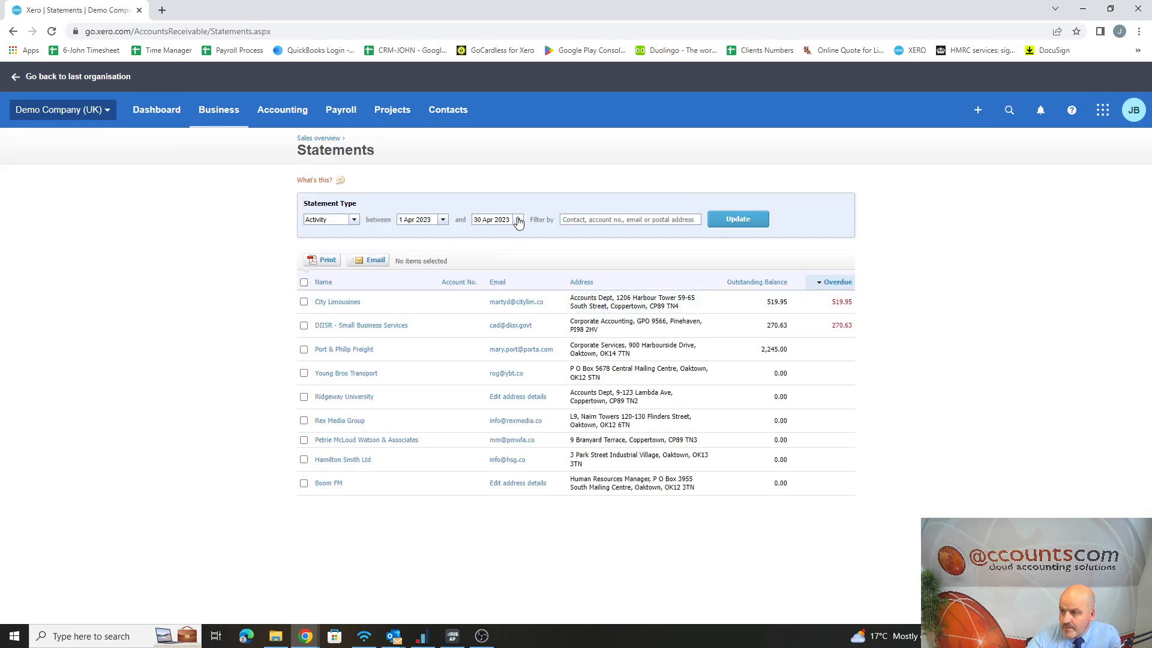
- Set the end date of the activity statements to 17 May 2023 and update the customer list
click(518, 220)
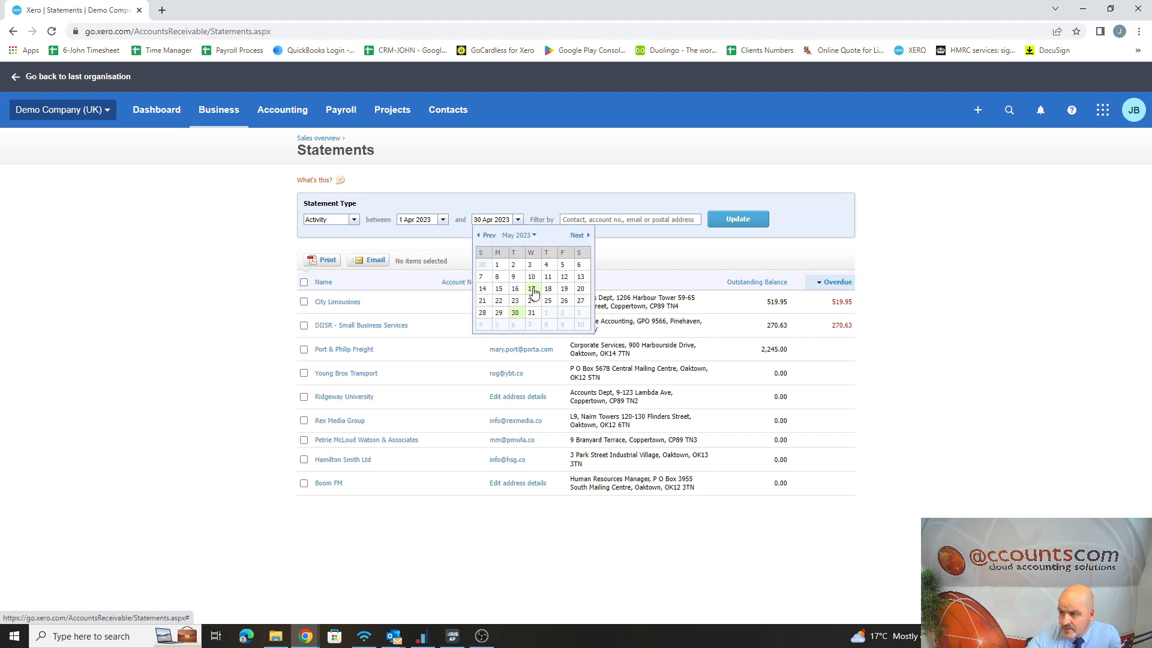
click(531, 288)
click(735, 218)
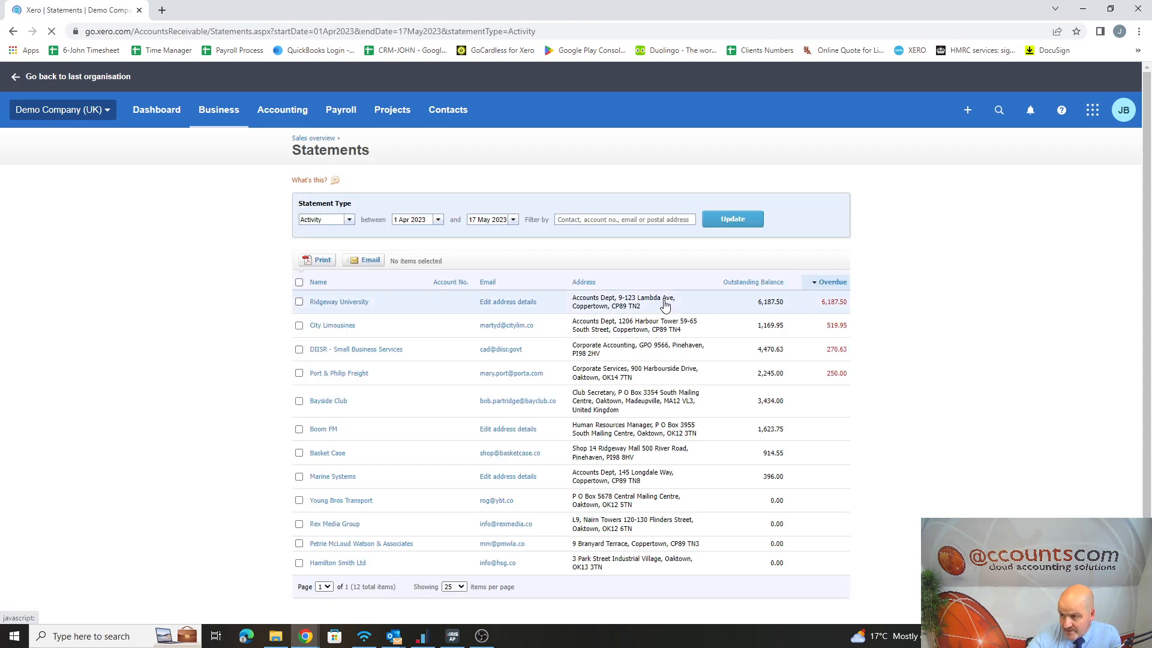
- Open City Limousines' statement and update it to the Outstanding type as at 17 May 2023
click(334, 325)
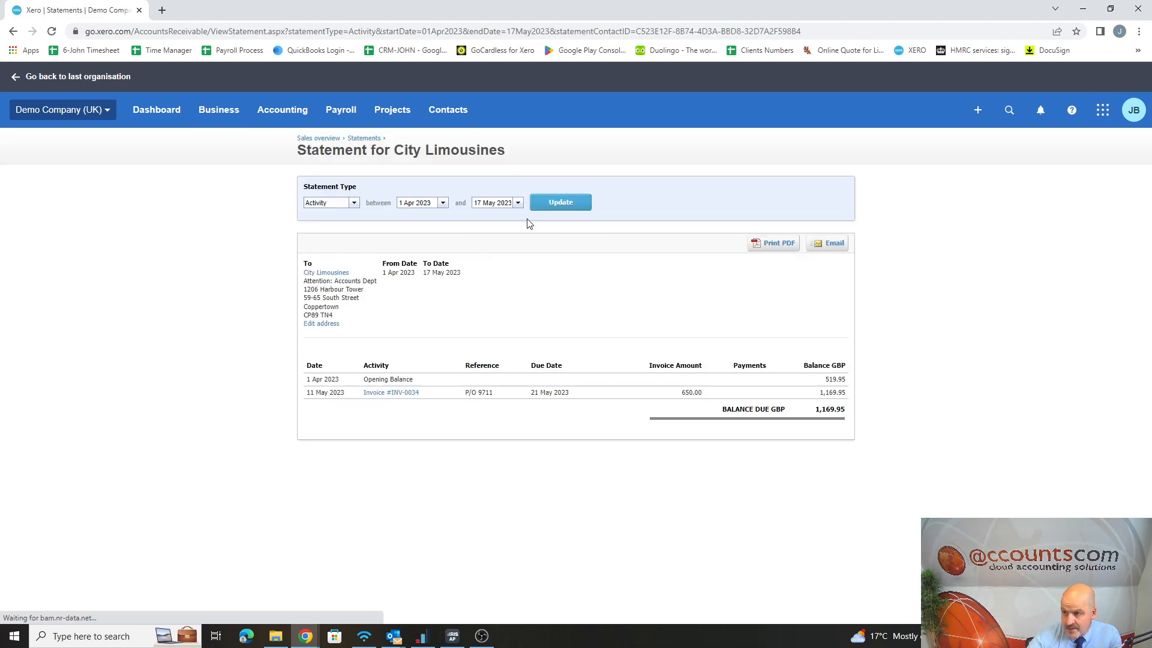
click(355, 203)
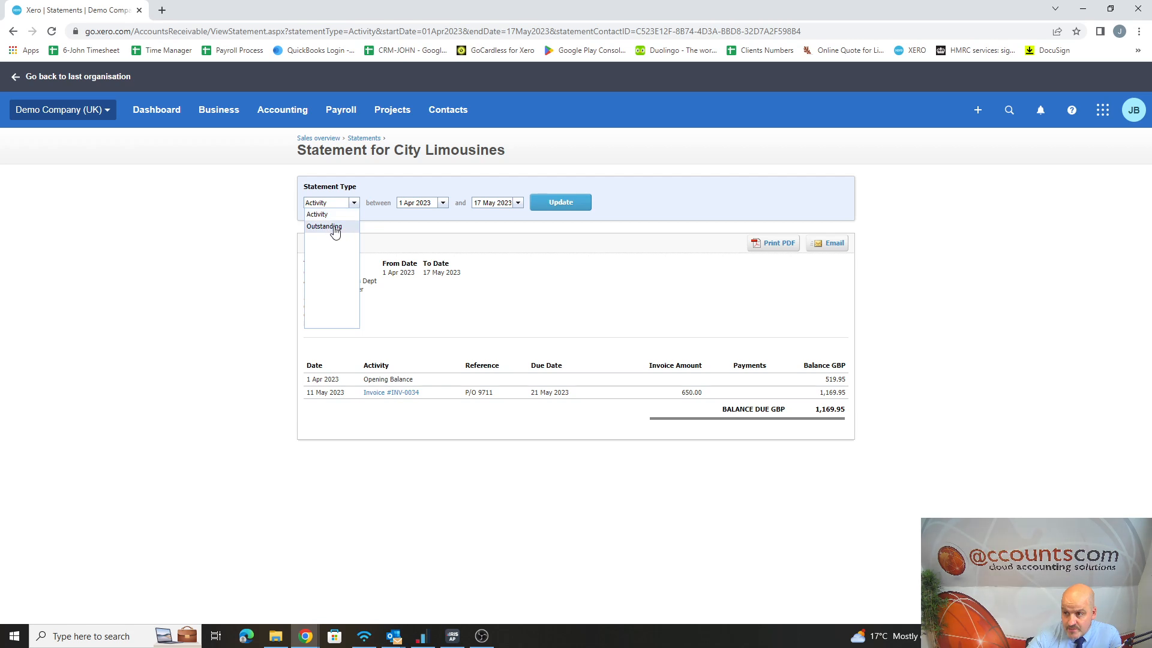
click(348, 223)
click(455, 207)
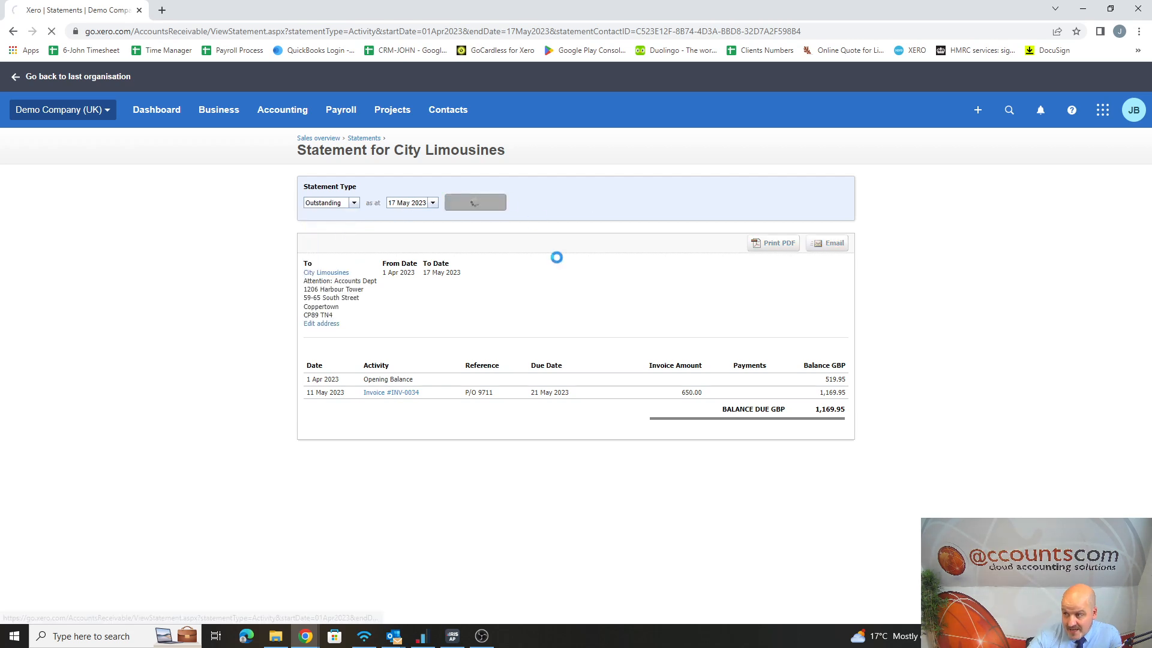
- Switch the City Limousines statement back to the Activity type for 1 Apr 2023 to 17 May 2023 and update it
click(355, 203)
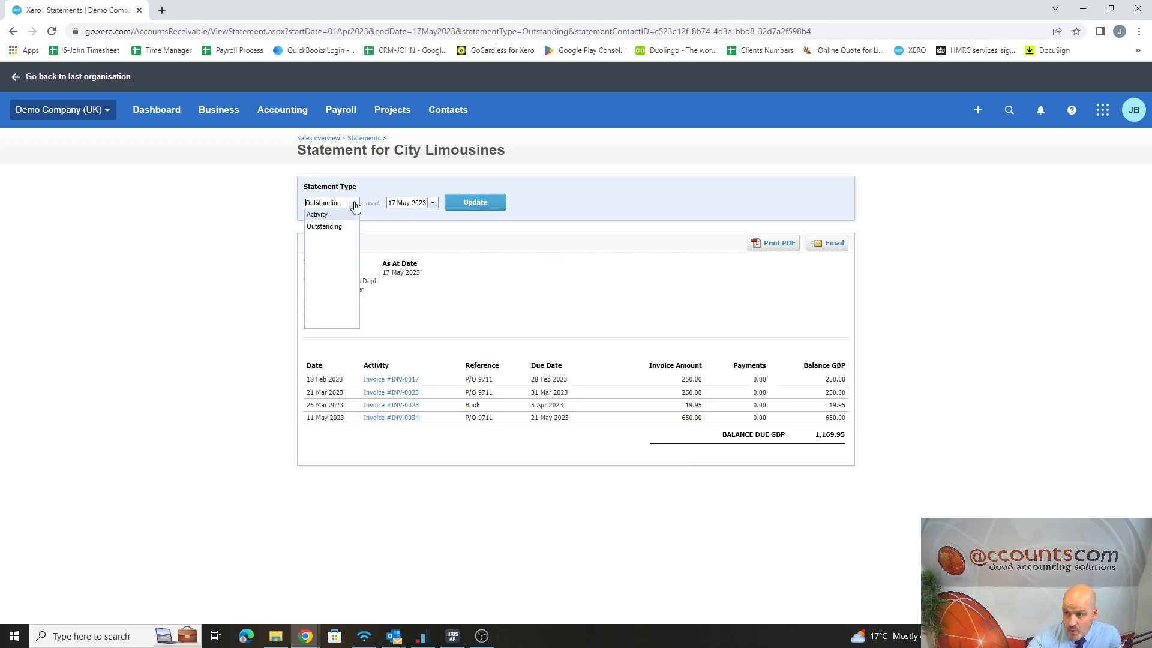
click(334, 217)
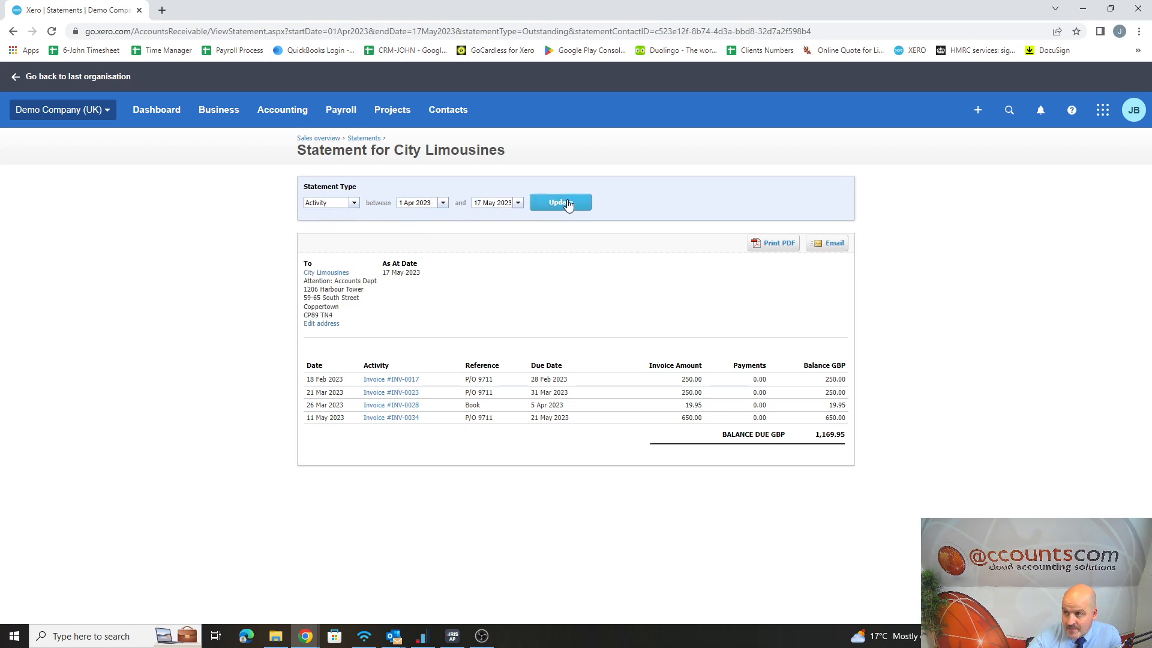
click(560, 202)
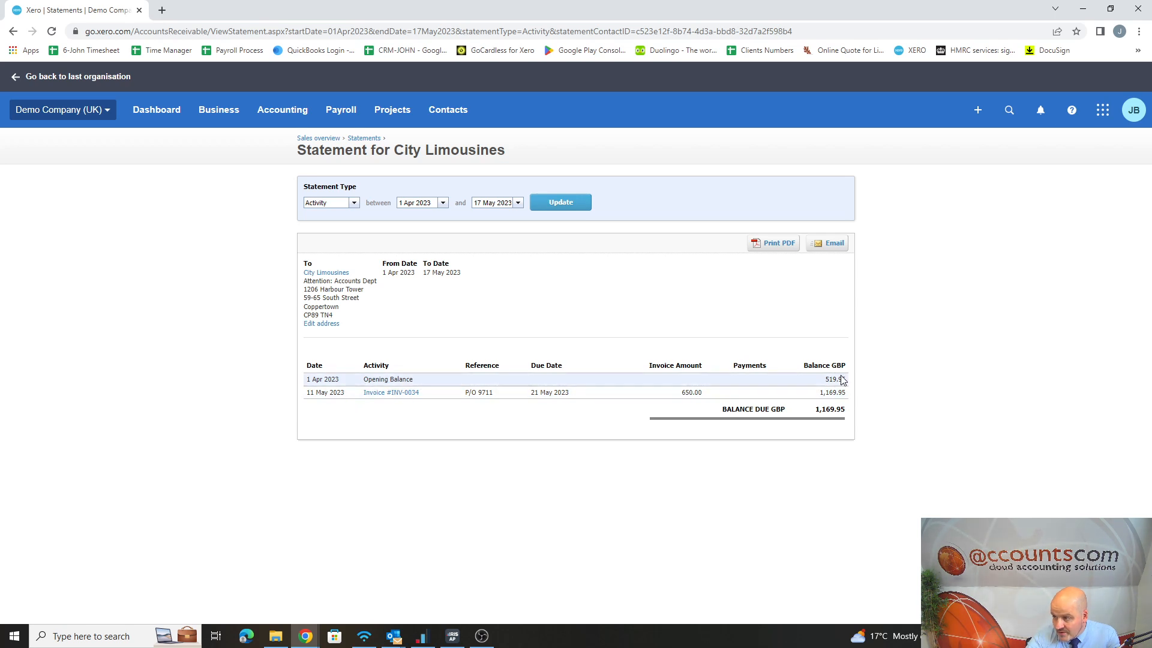
- Set the start date of City Limousines' activity statement to 1 Dec 2022 and update it
click(443, 202)
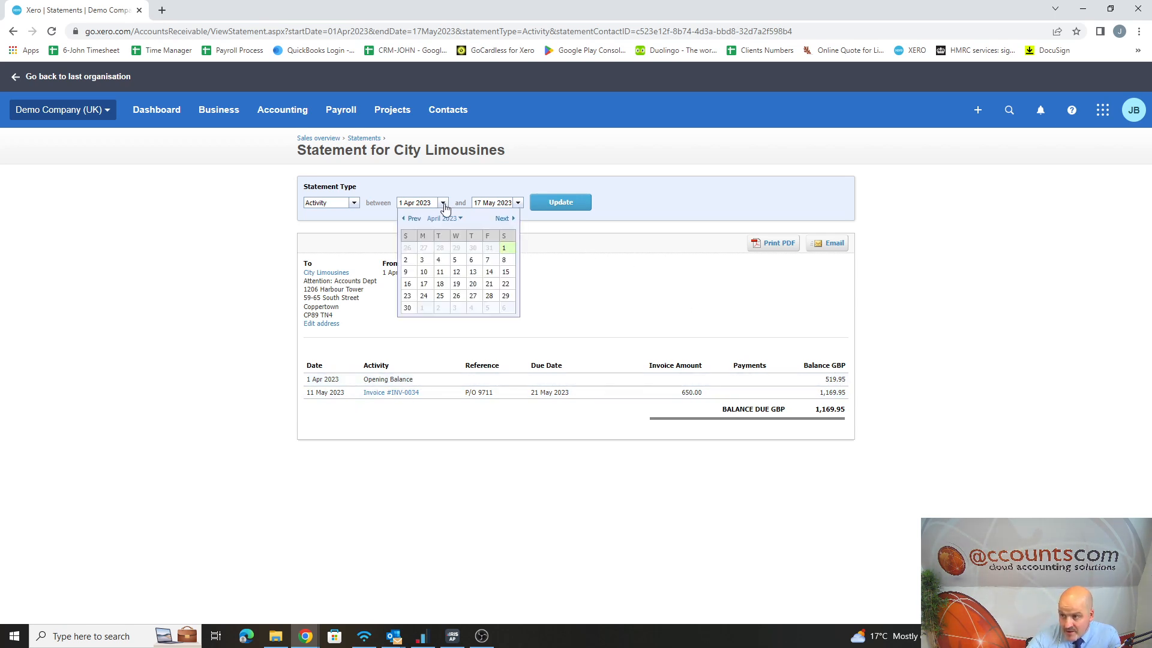
click(403, 219)
click(403, 219)
click(403, 219)
click(403, 219)
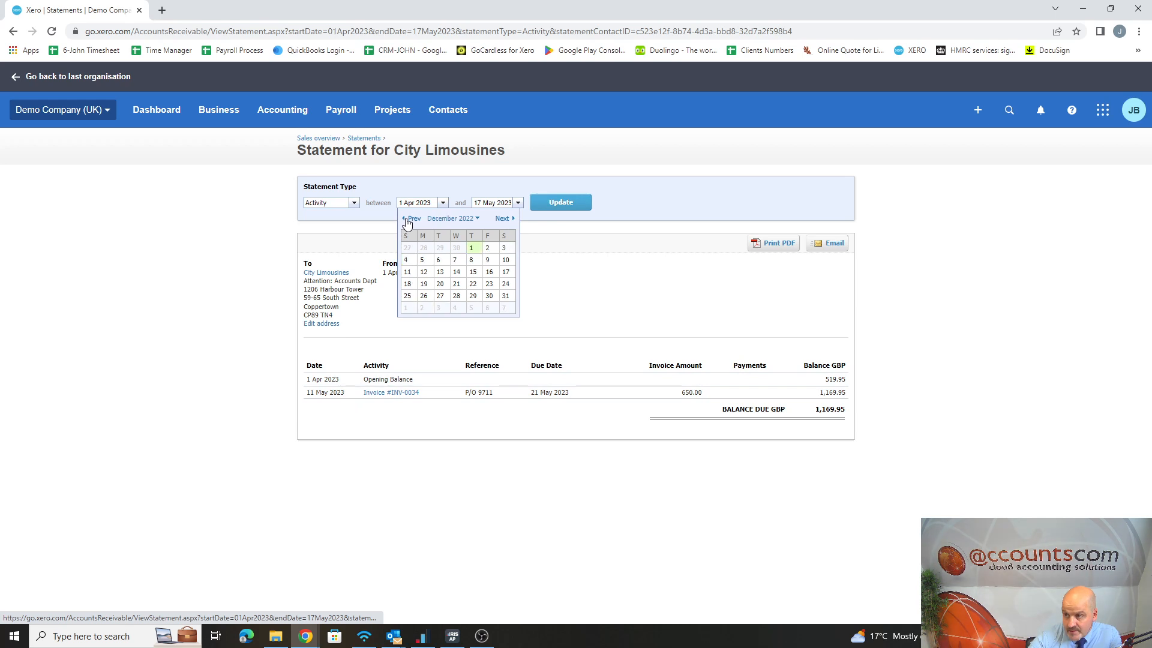
click(472, 253)
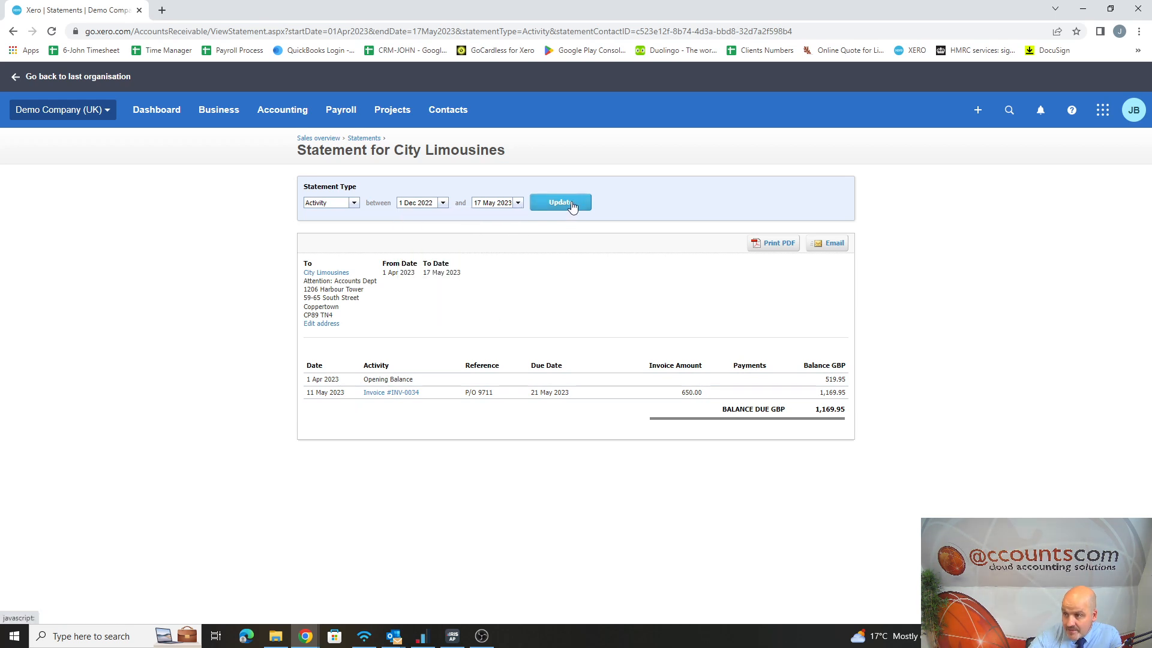
click(570, 205)
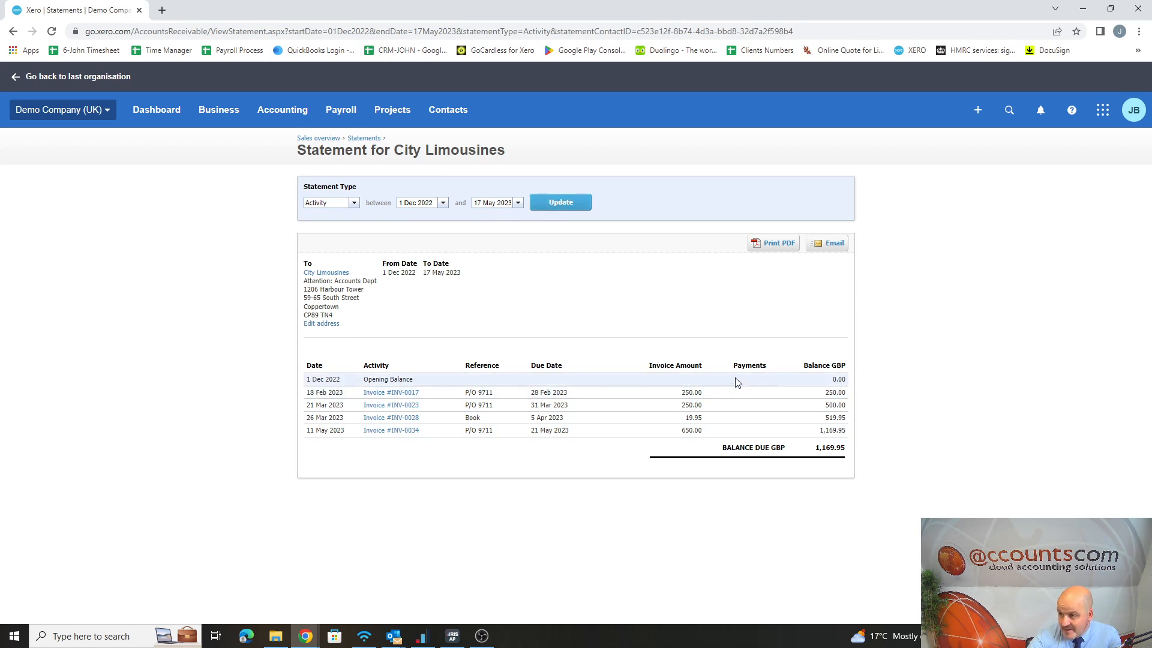
- Examine the email draft for City Limousines' statement and close it without sending
click(839, 243)
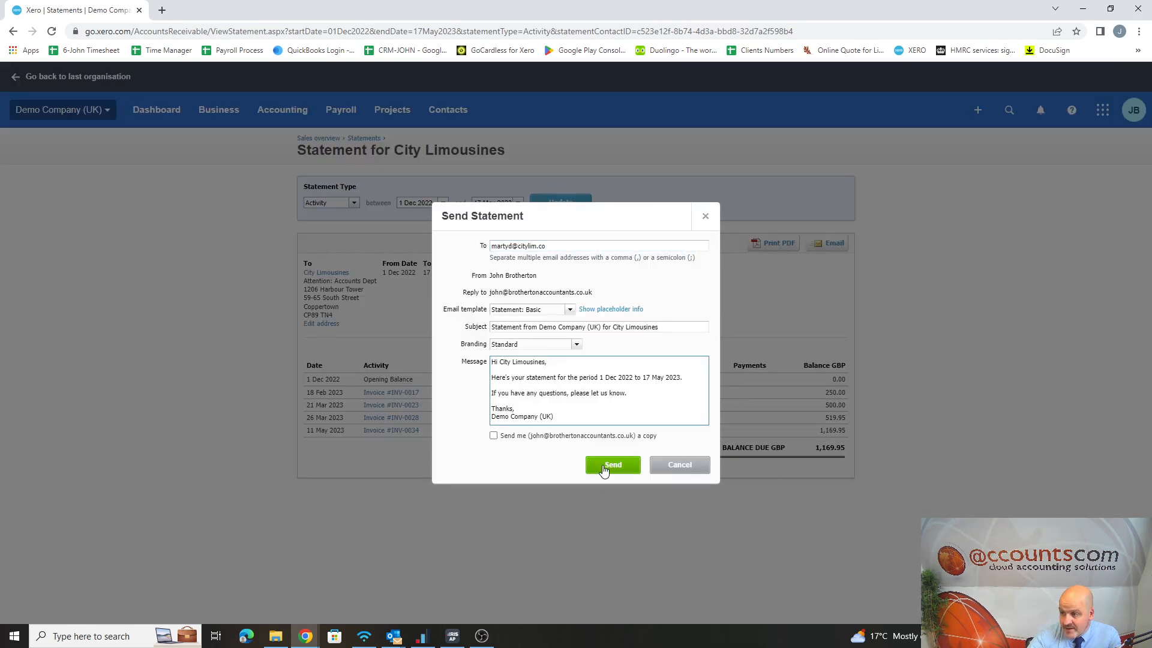
click(706, 218)
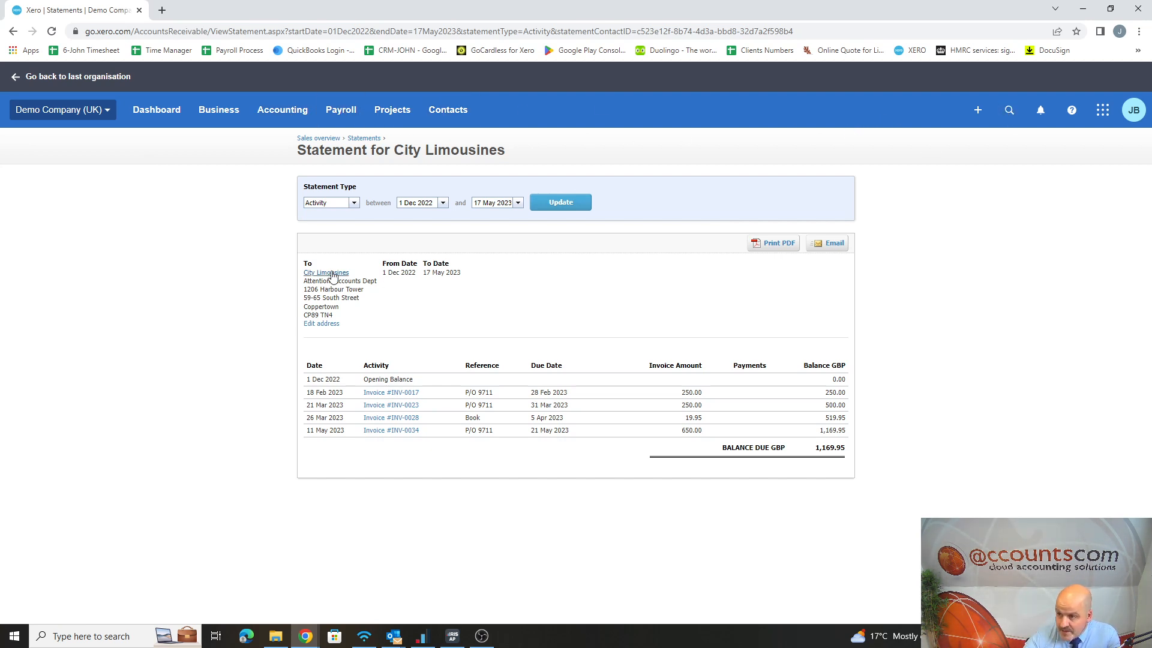
- Open the City Limousines contact record and bring up that customer's individual statement from there
click(1009, 112)
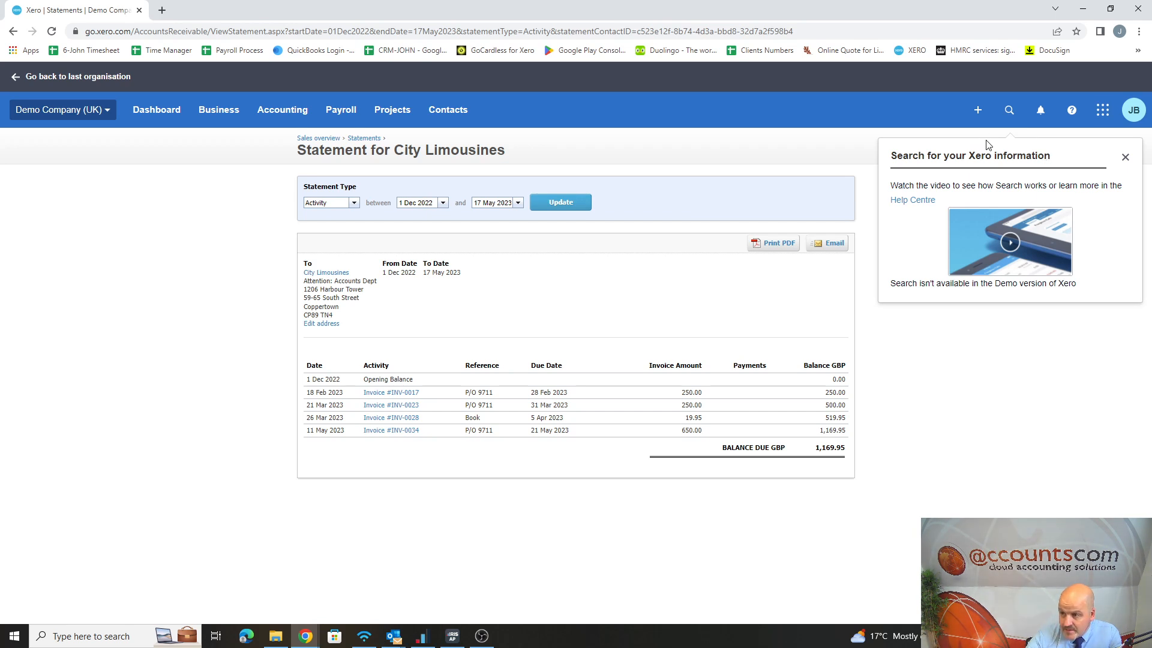
click(326, 273)
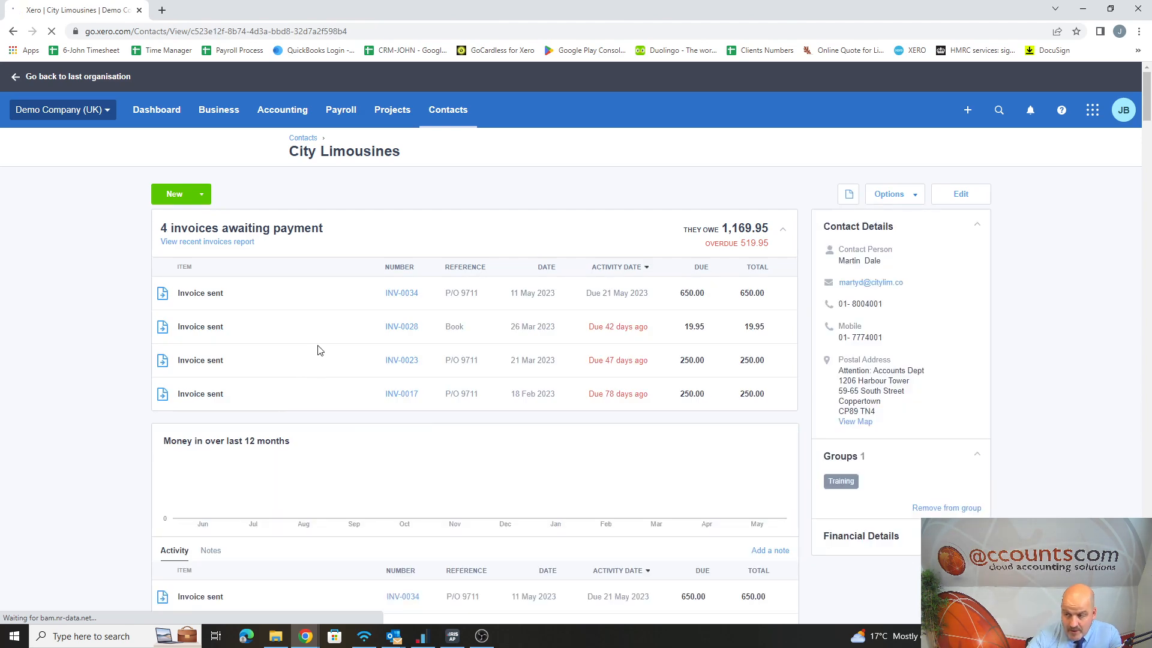
scroll(353, 349, down, 3)
scroll(369, 333, down, 5)
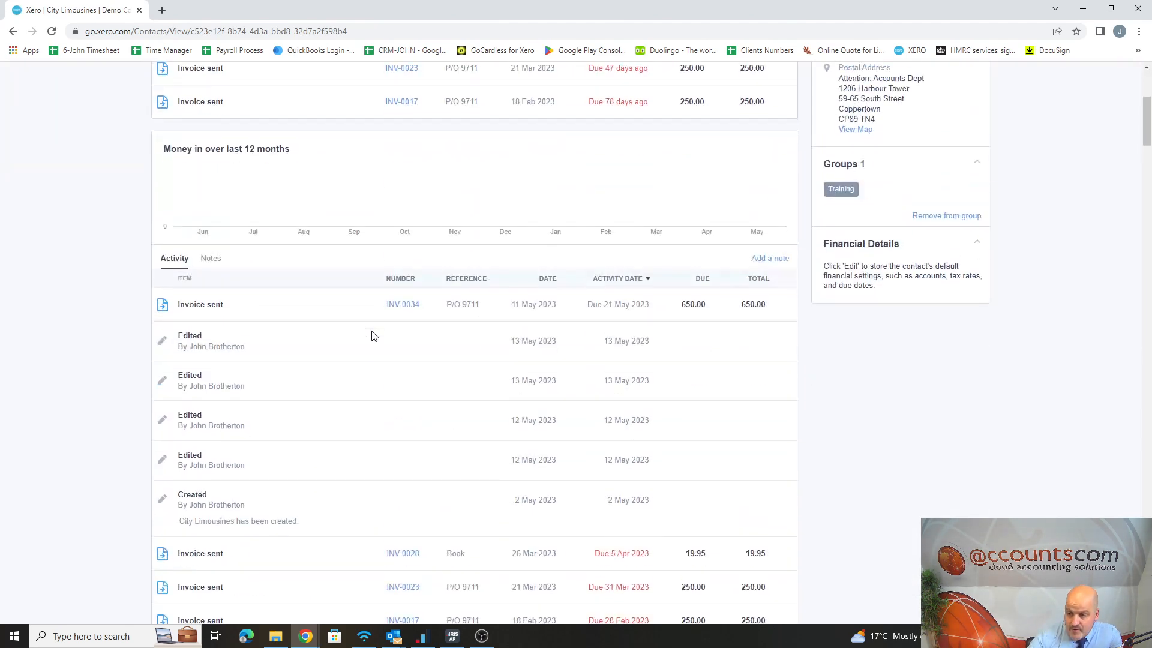
scroll(373, 335, up, 5)
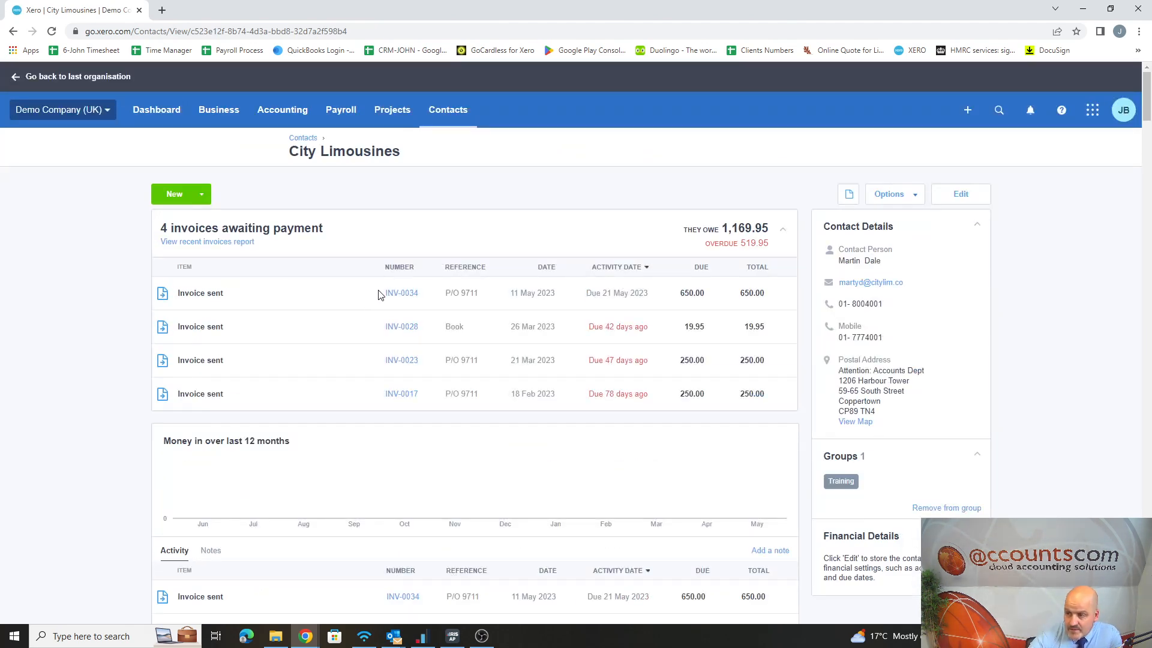
scroll(444, 300, down, 5)
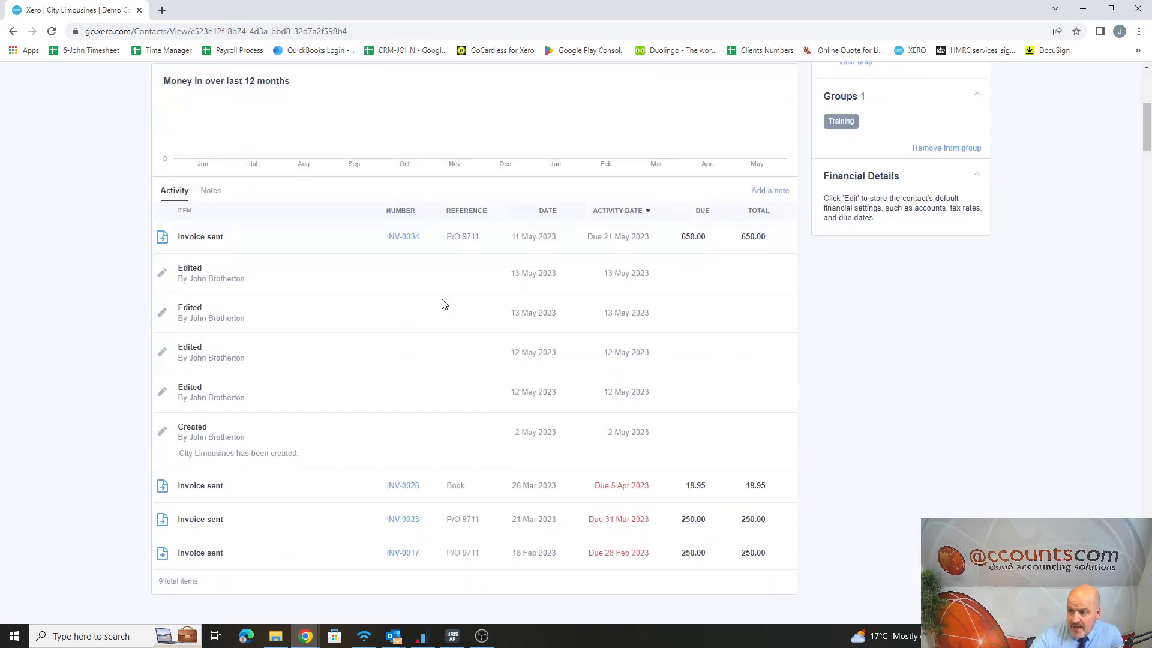
scroll(447, 298, up, 5)
click(915, 198)
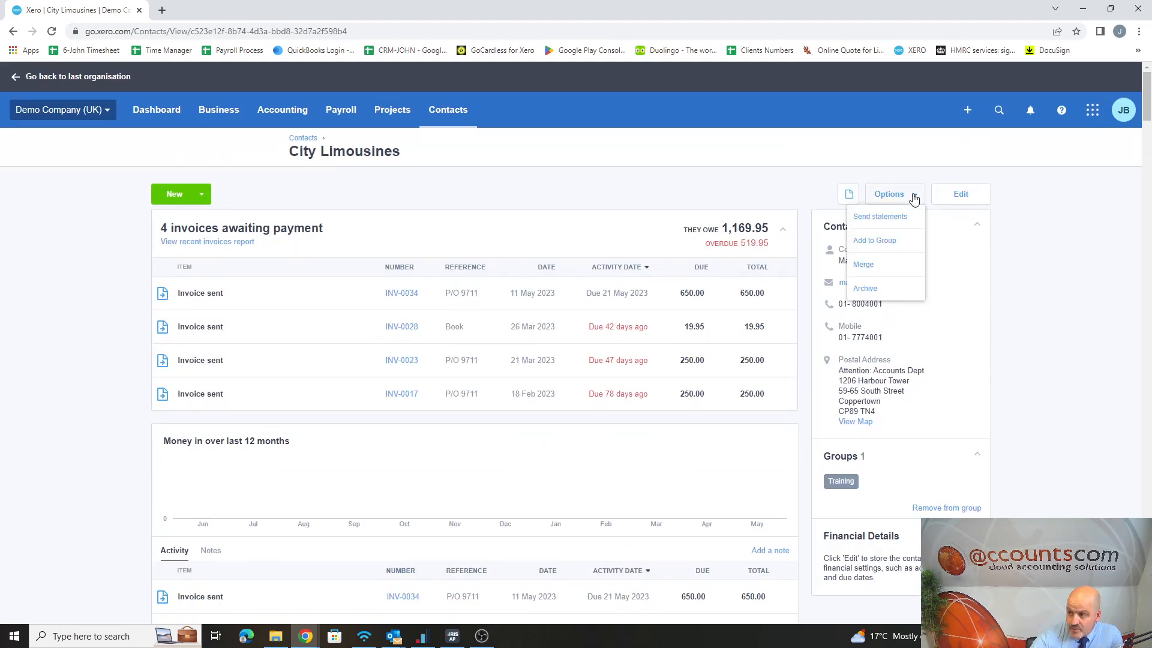
click(885, 221)
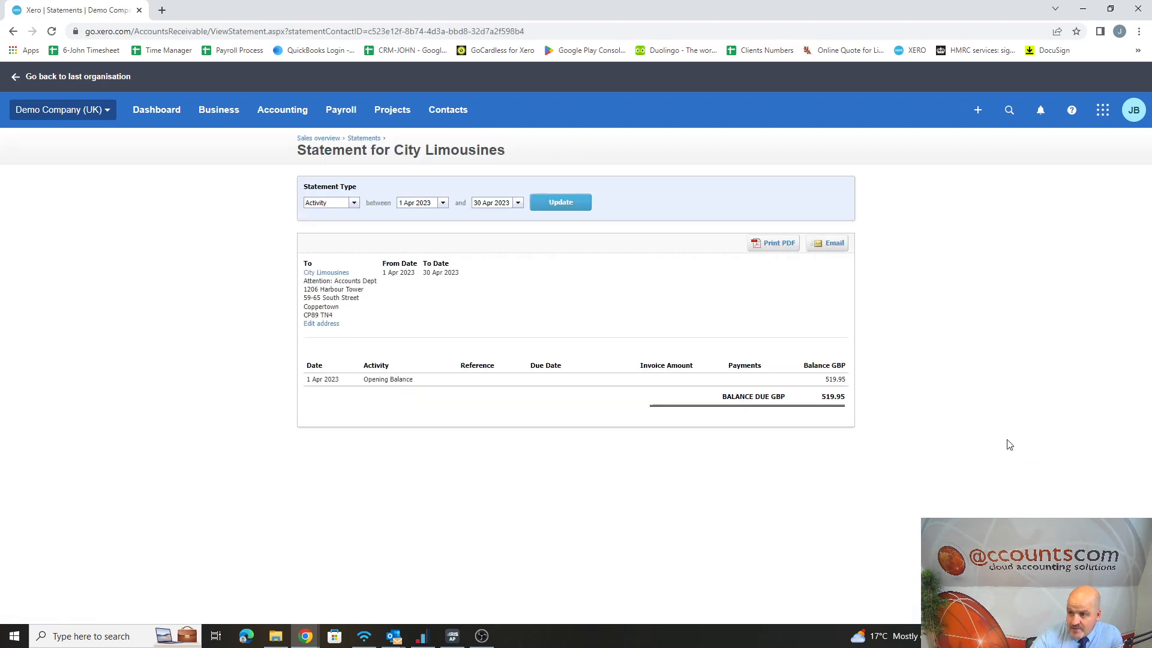